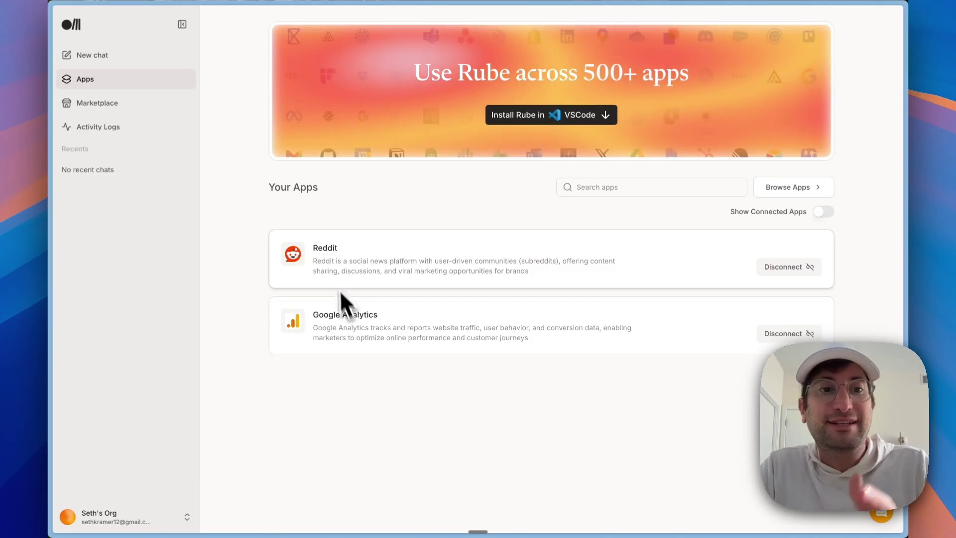
# - Browse the Marketplace's Gmail and YouTube app pages, then return to the Featured apps list
pyautogui.click(98, 102)
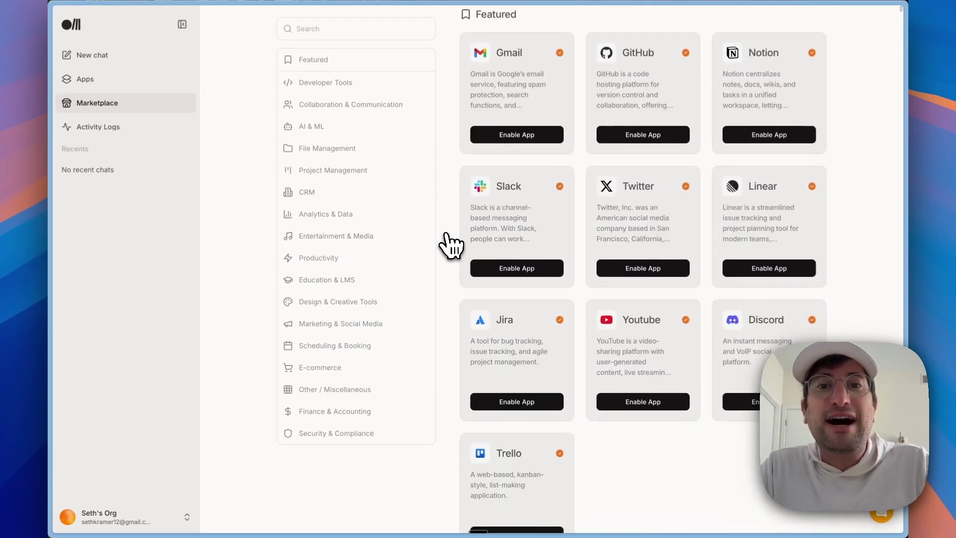
pyautogui.scroll(-5, 452, 239)
pyautogui.scroll(5, 452, 245)
pyautogui.scroll(-1, 452, 245)
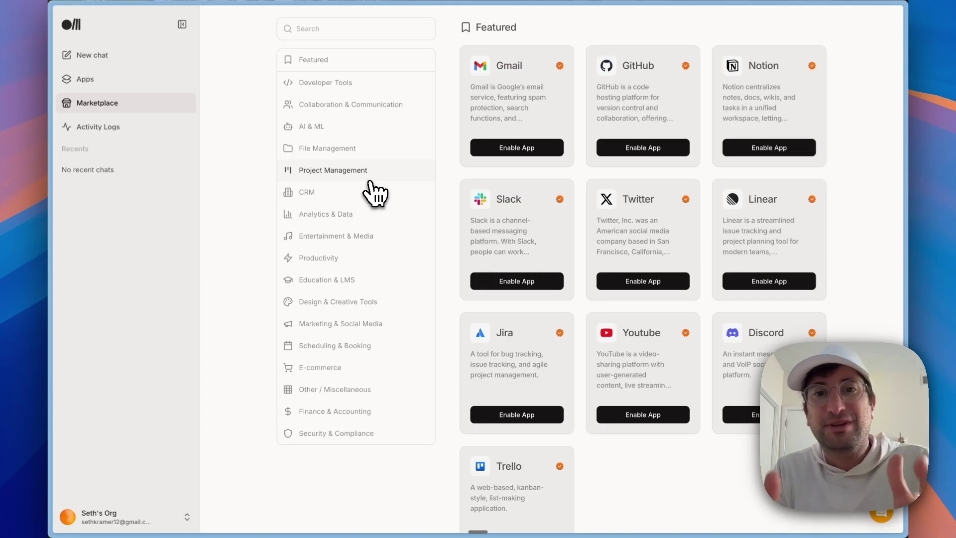
pyautogui.click(505, 75)
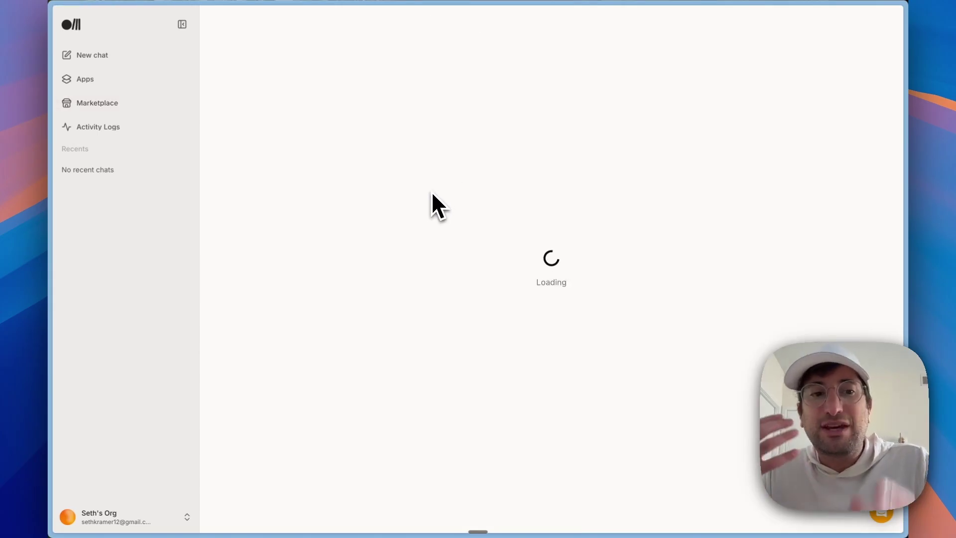
pyautogui.scroll(-2, 523, 249)
pyautogui.scroll(-2, 523, 249)
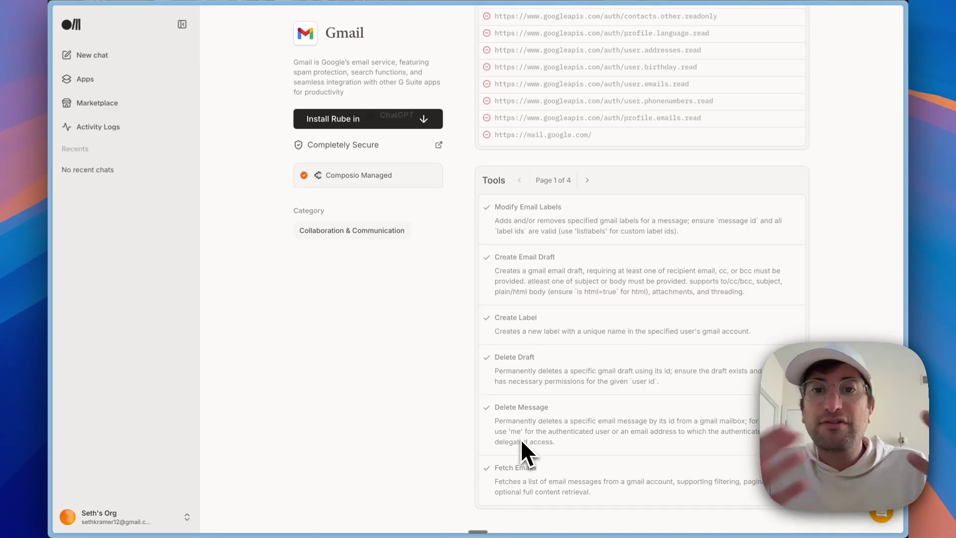
pyautogui.scroll(10, 470, 202)
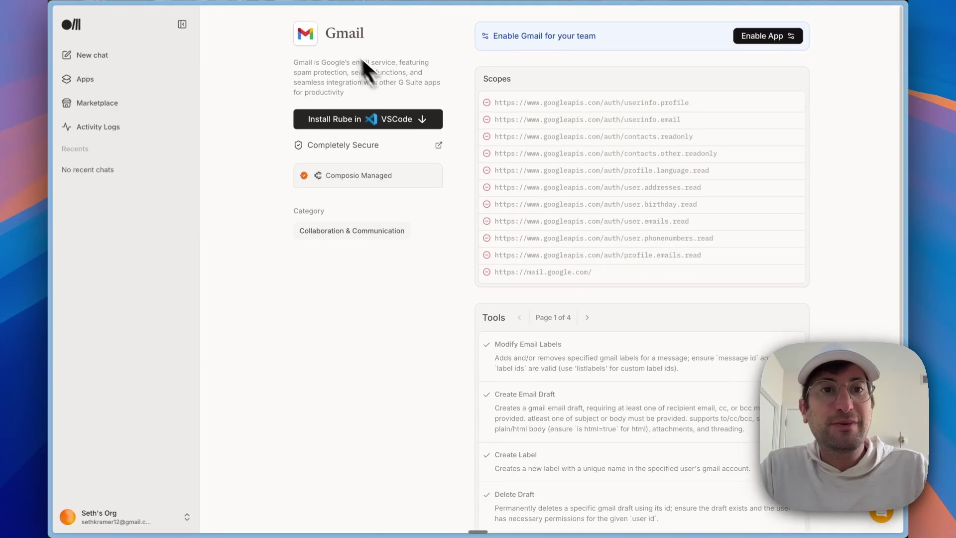
pyautogui.click(403, 56)
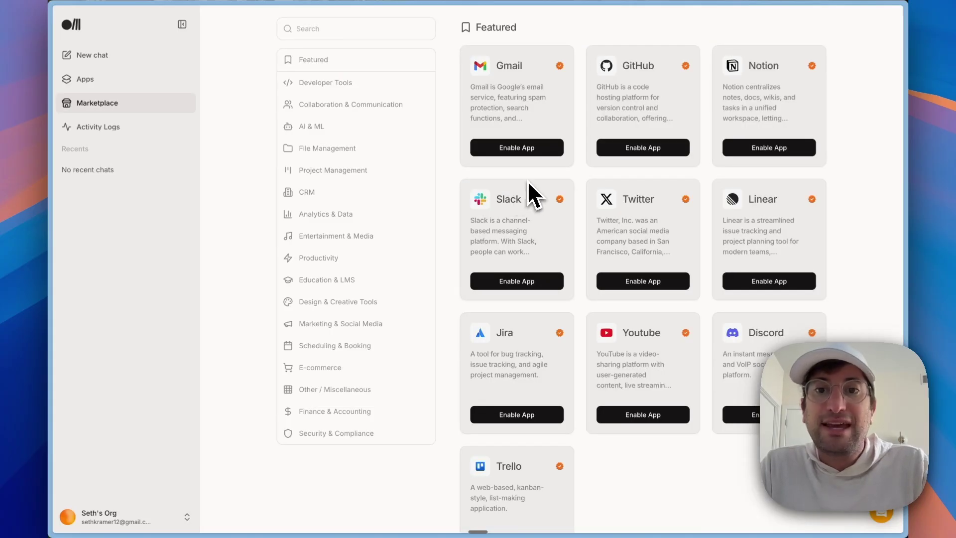
pyautogui.scroll(-5, 594, 206)
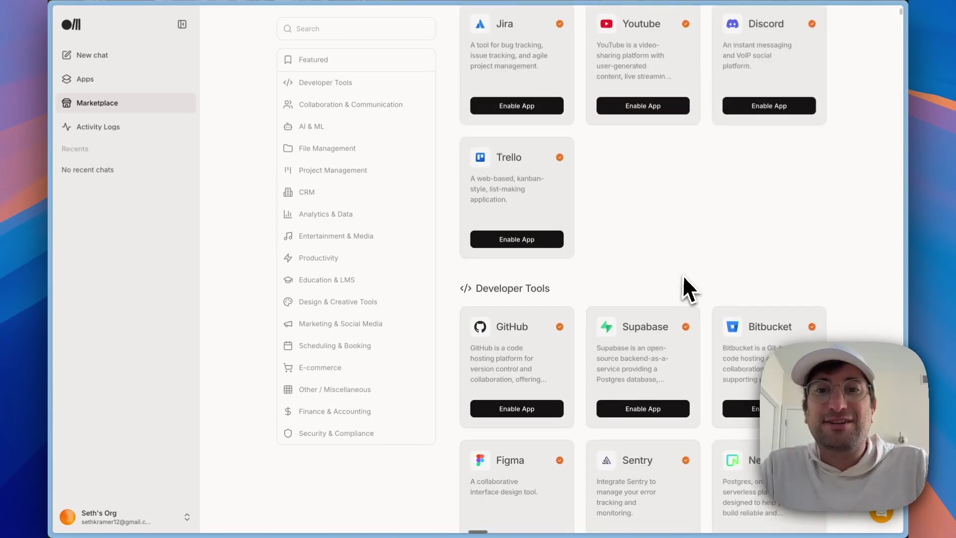
pyautogui.scroll(2, 672, 224)
pyautogui.click(651, 182)
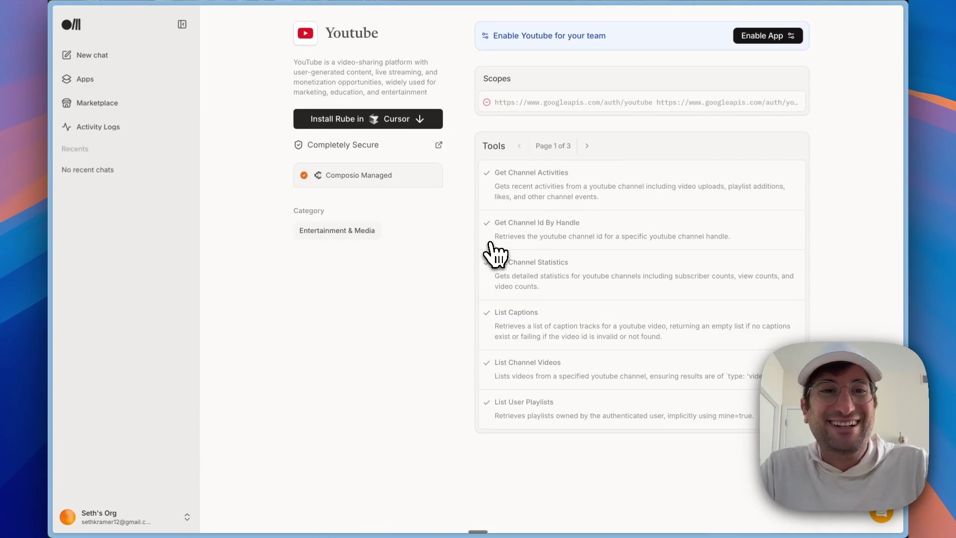
pyautogui.hotkey('alt', 'Left')
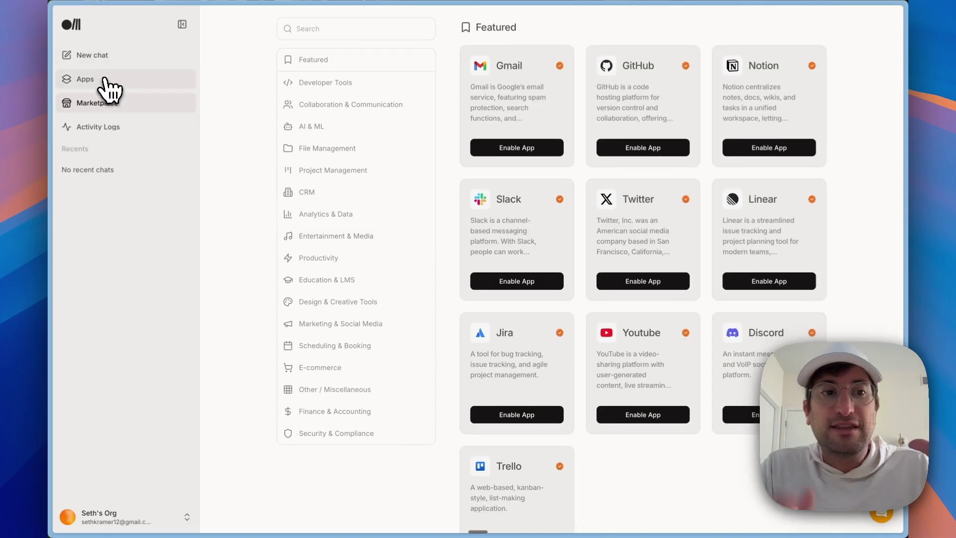
# - From a new chat, view the Add Rube To guides for Claude Desktop and ChatGPT, then close them
pyautogui.click(91, 55)
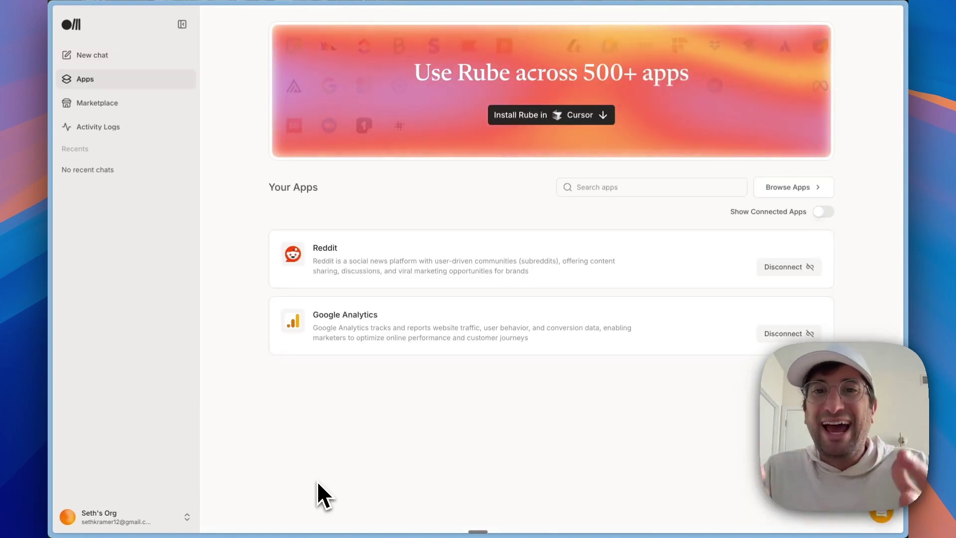
pyautogui.click(170, 516)
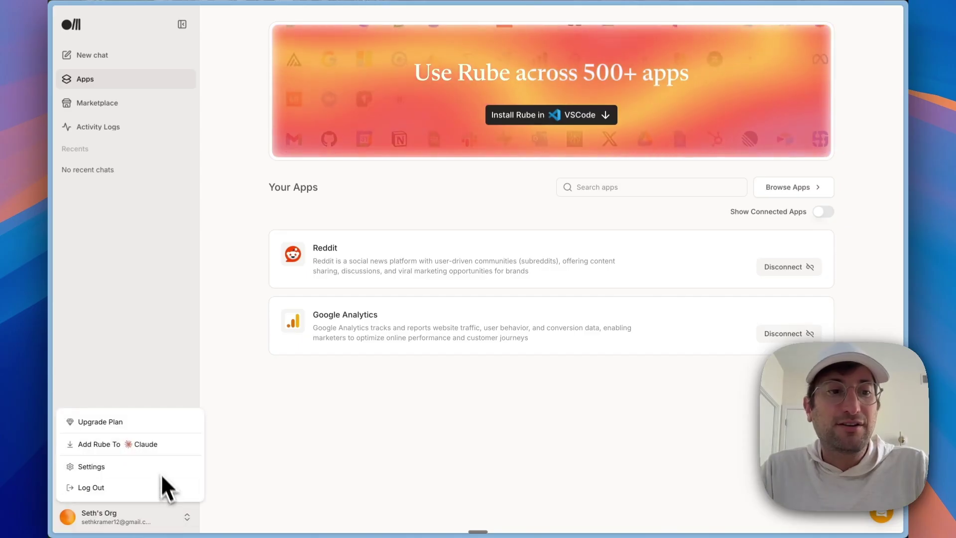
pyautogui.click(131, 446)
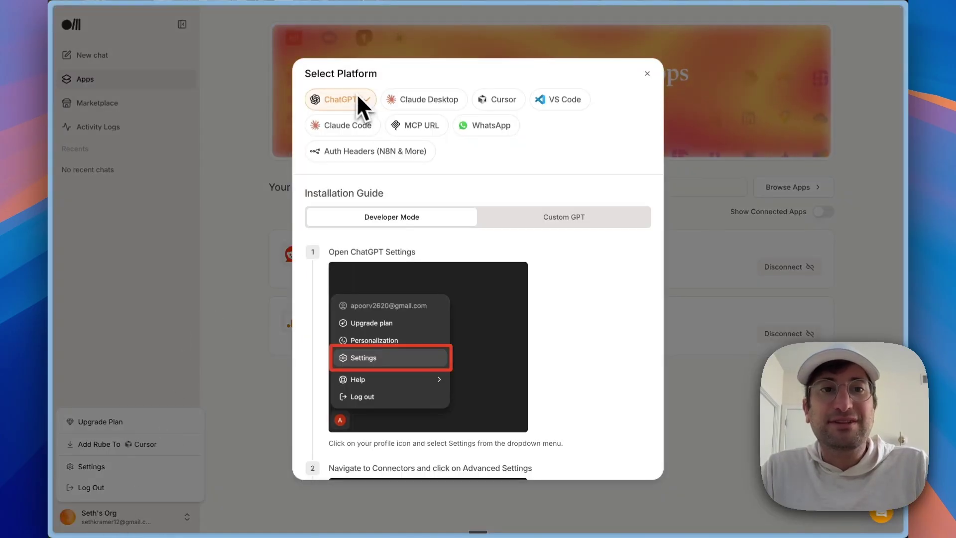
pyautogui.click(422, 99)
pyautogui.click(337, 99)
pyautogui.scroll(-5, 504, 351)
pyautogui.scroll(-5, 504, 350)
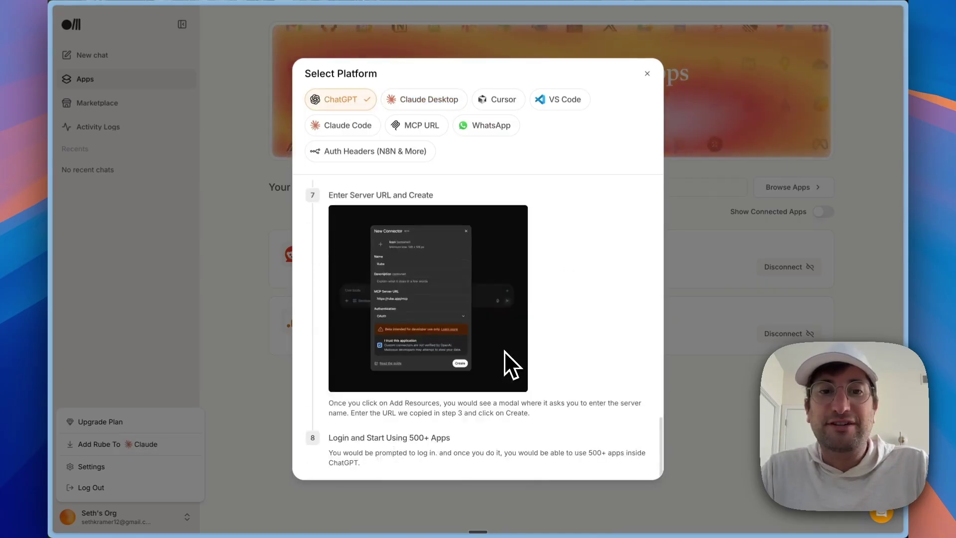
pyautogui.scroll(5, 504, 351)
pyautogui.scroll(8, 503, 350)
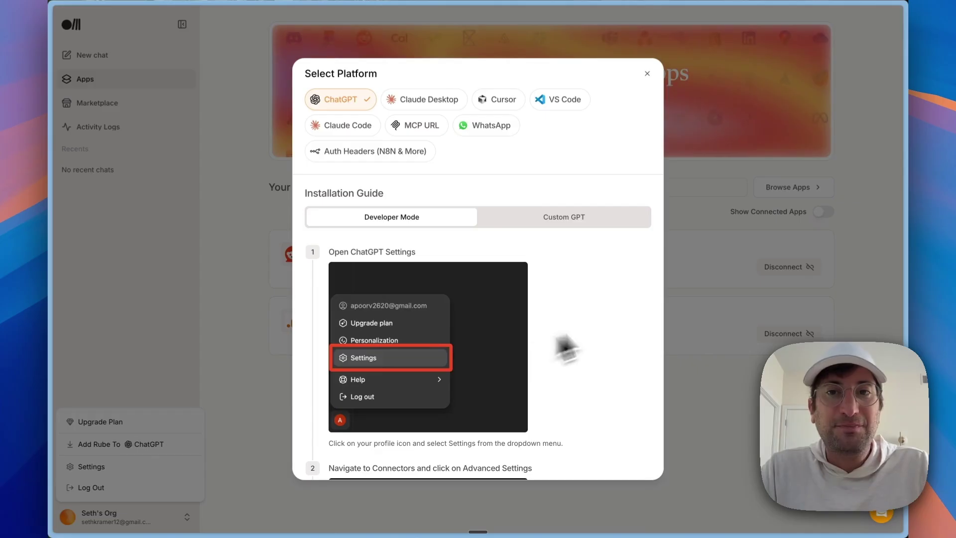
pyautogui.click(708, 150)
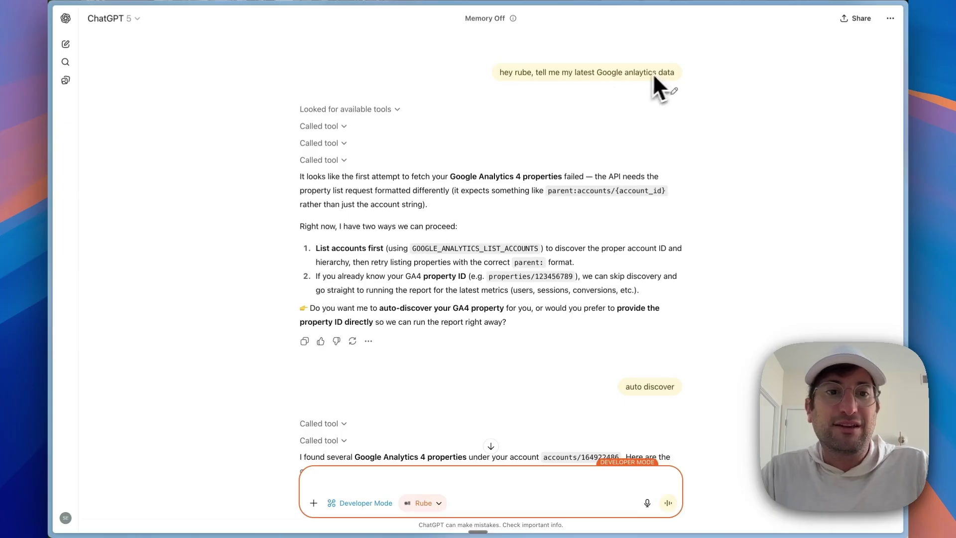
pyautogui.scroll(-10, 472, 176)
pyautogui.scroll(-6, 472, 177)
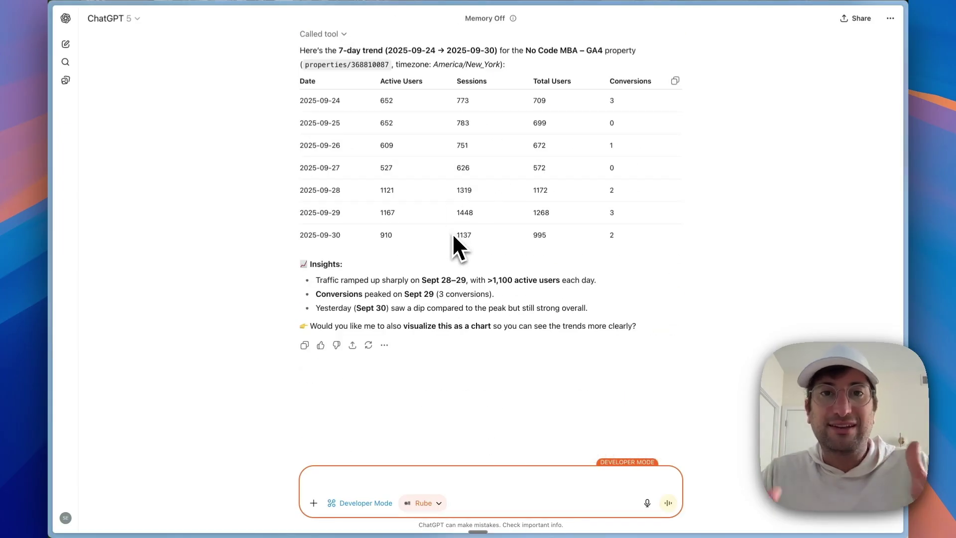
pyautogui.scroll(1, 452, 233)
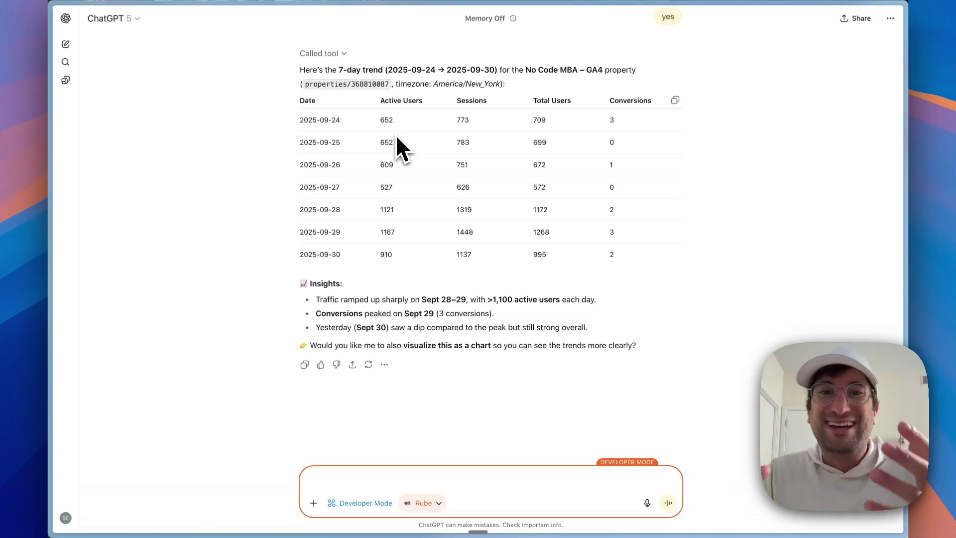
pyautogui.scroll(-1, 395, 135)
pyautogui.scroll(-1, 395, 134)
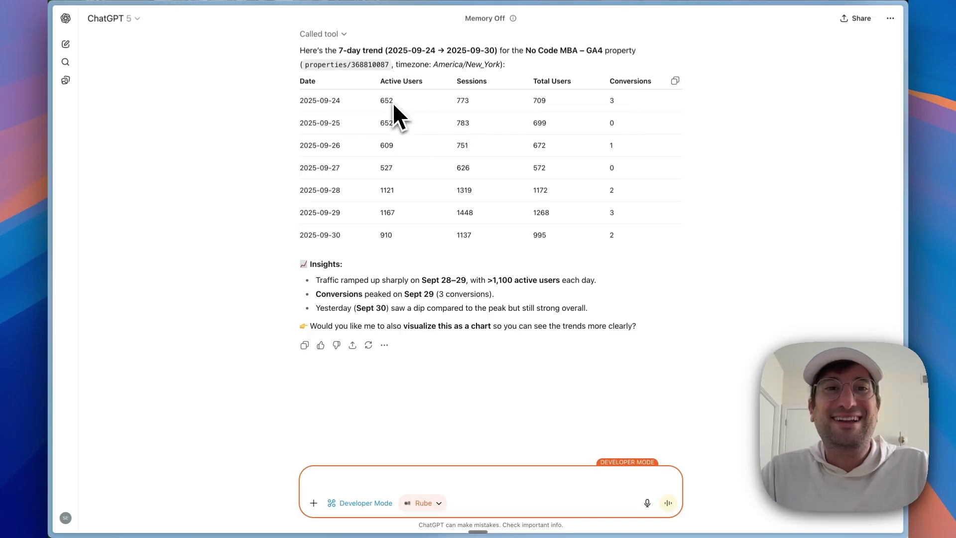
# - Highlight the 7-day GA4 trend table rows and the offer to visualize them as a chart
pyautogui.moveTo(346, 100); pyautogui.dragTo(613, 228)
pyautogui.click(614, 228)
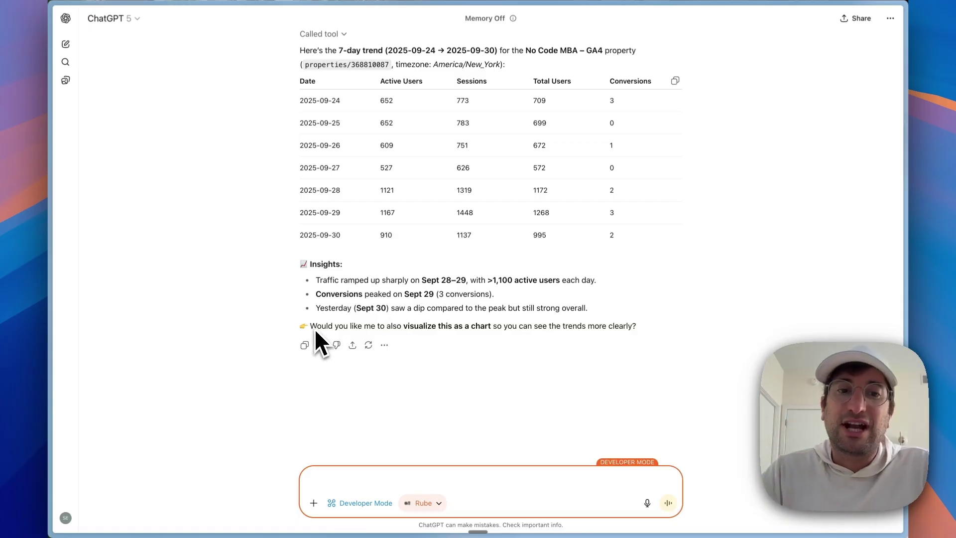
pyautogui.moveTo(308, 327); pyautogui.dragTo(566, 326)
pyautogui.click(573, 329)
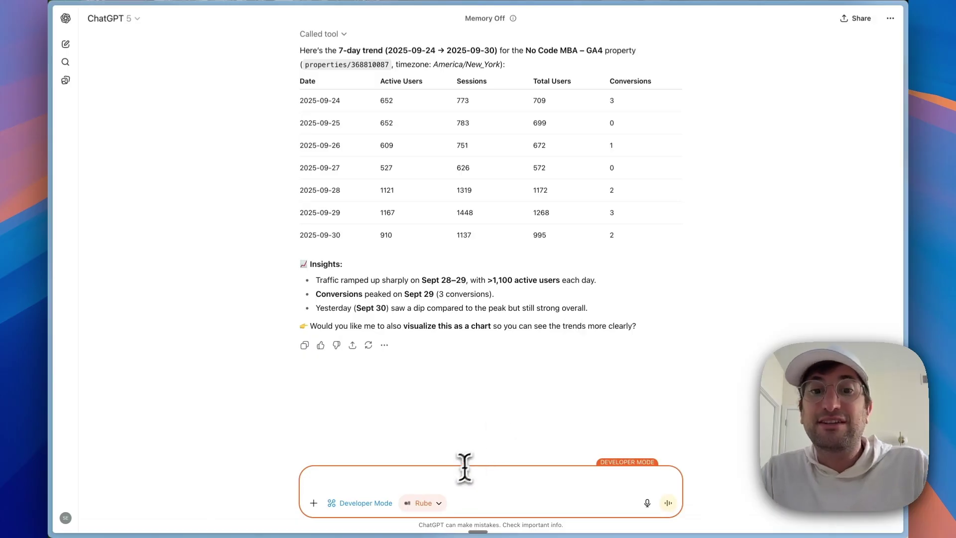
pyautogui.write('yes')
# - Send the 'yes' reply so ChatGPT charts the 7-day GA4 trend for No Code MBA
pyautogui.press('Return')
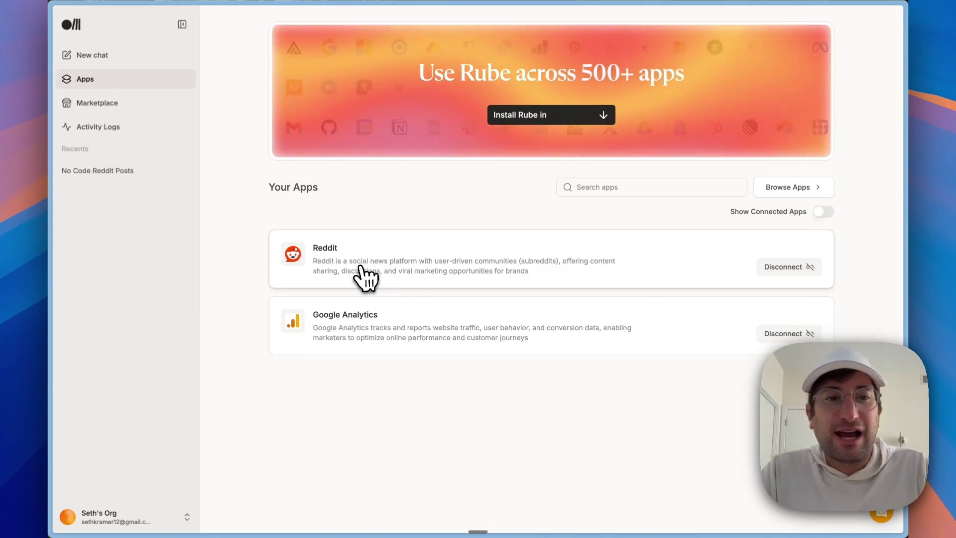
# - Inspect the Reddit connection's enabled scopes and tools, then begin a new chat
pyautogui.click(395, 267)
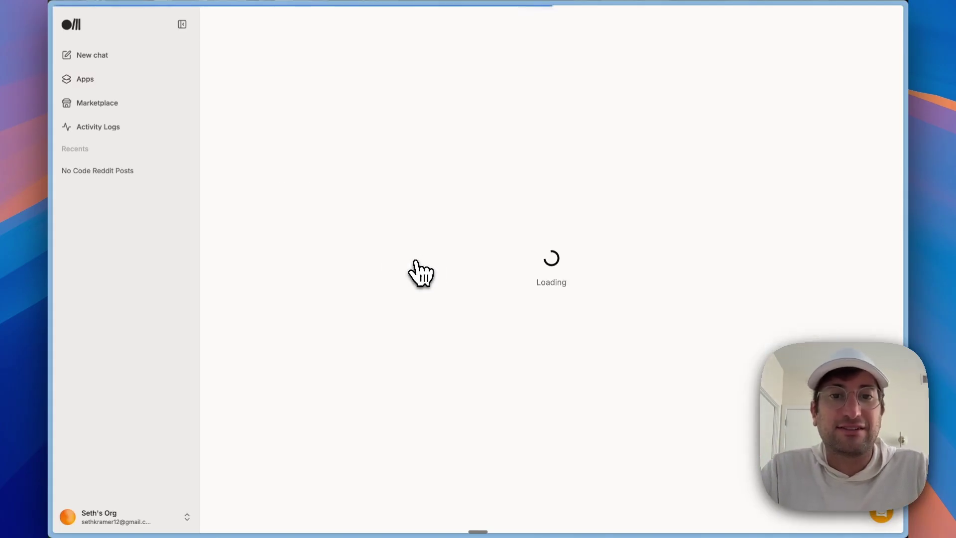
pyautogui.scroll(-1, 506, 270)
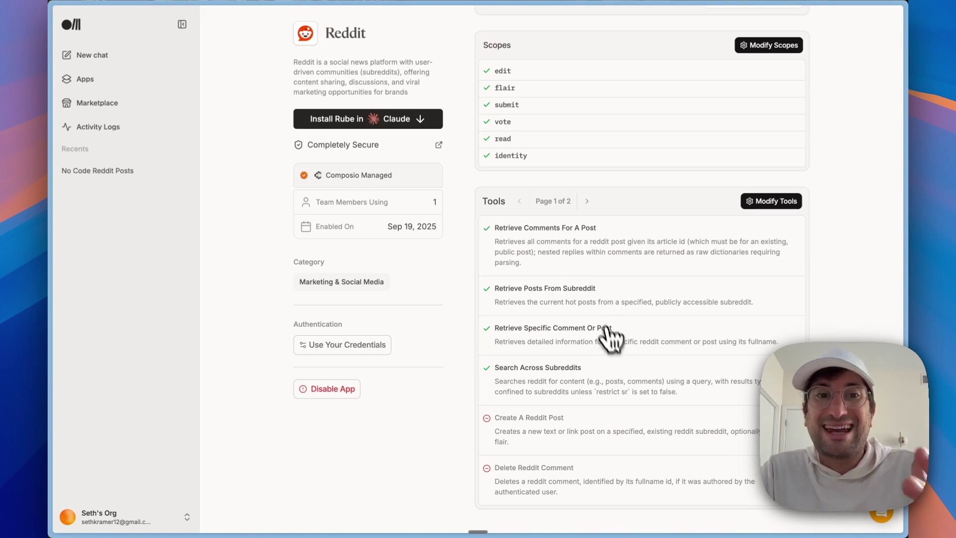
pyautogui.scroll(2, 606, 328)
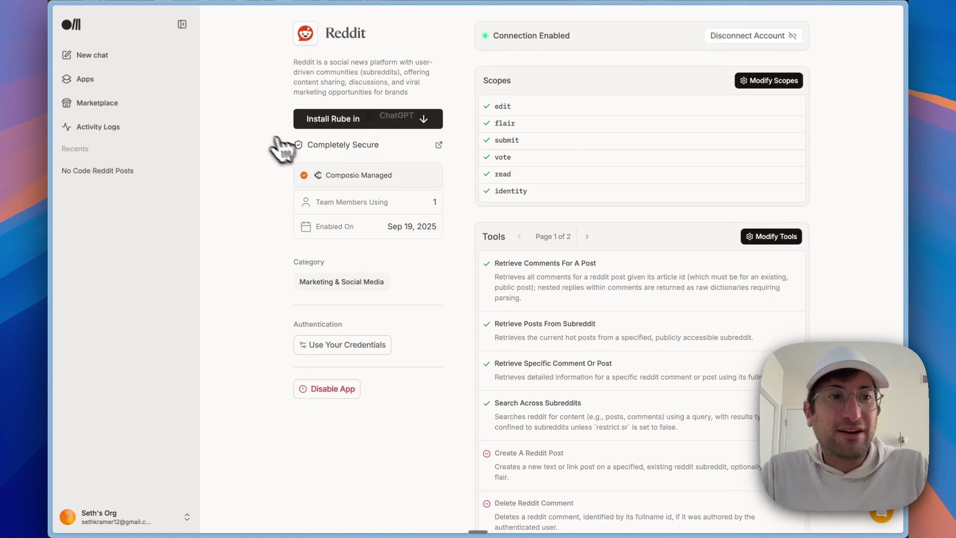
pyautogui.click(92, 55)
pyautogui.write('hey rube, can you find the top posts in r/nocode on reddit right now? i want the top 3 post')
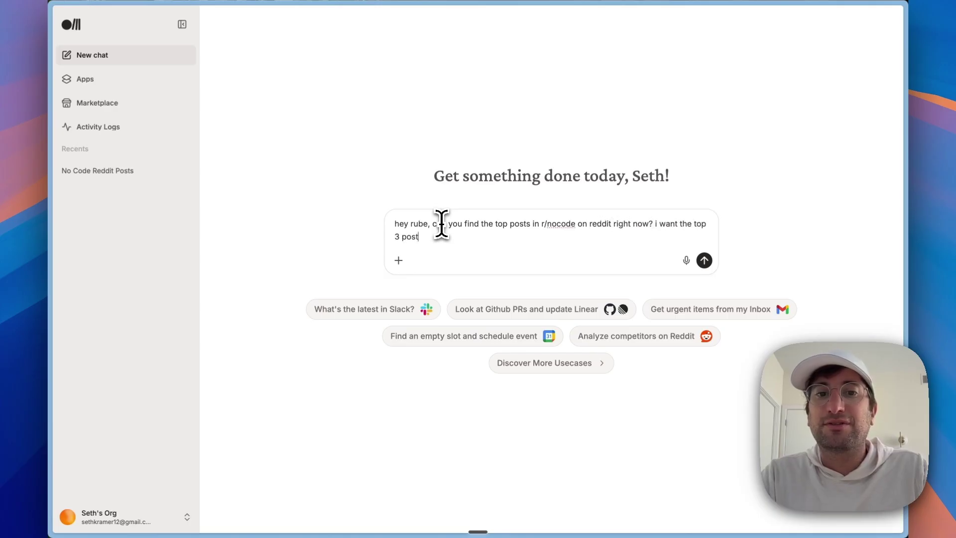
pyautogui.write('s')
# - Send the top-3 r/nocode posts request and briefly expand the Search Tools details
pyautogui.press('Return')
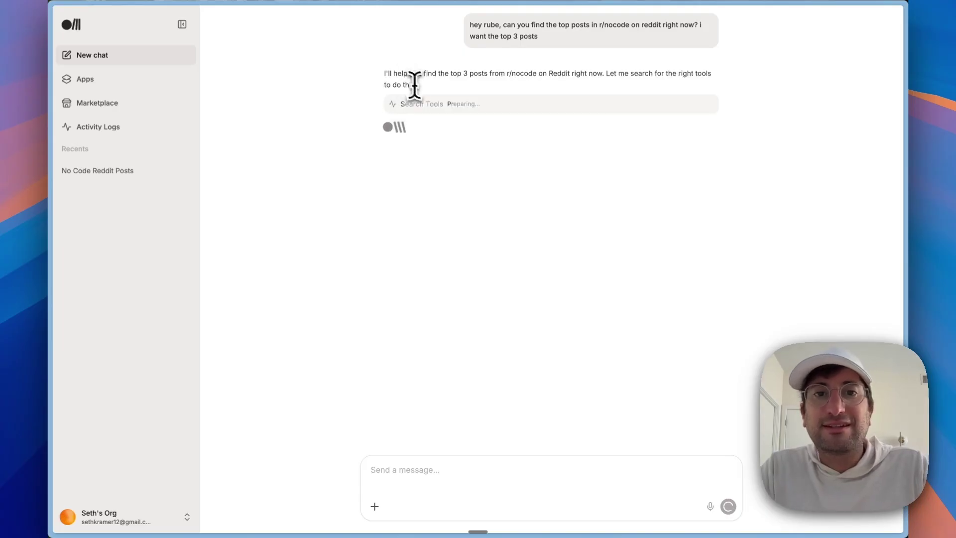
pyautogui.click(708, 108)
pyautogui.click(515, 105)
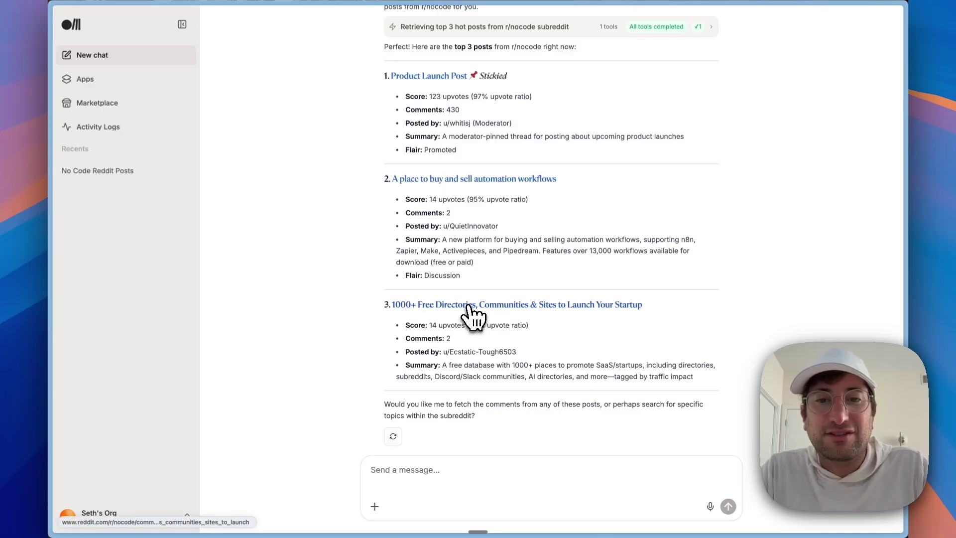
# - Check the third post about free launch directories and the r/nocode feed, then return to Rube
pyautogui.click(471, 308)
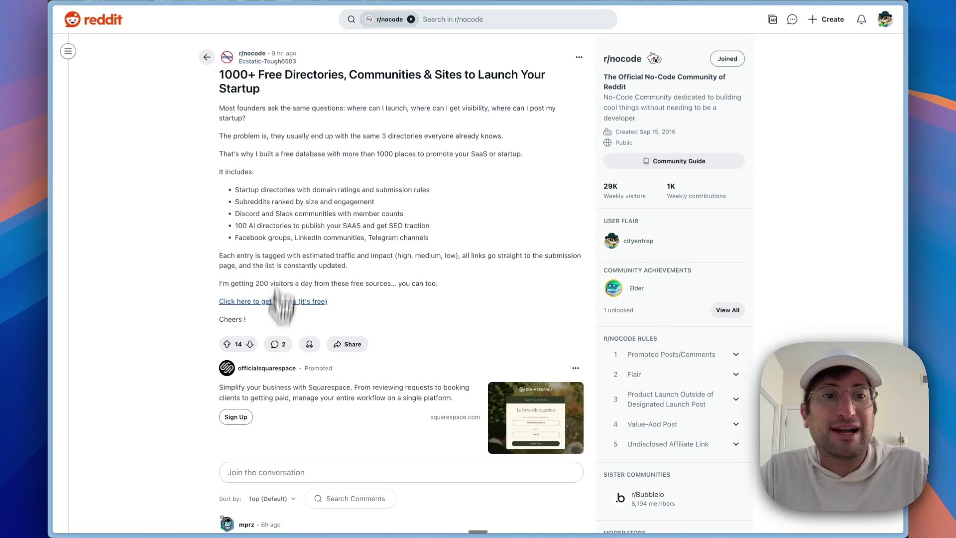
pyautogui.click(208, 57)
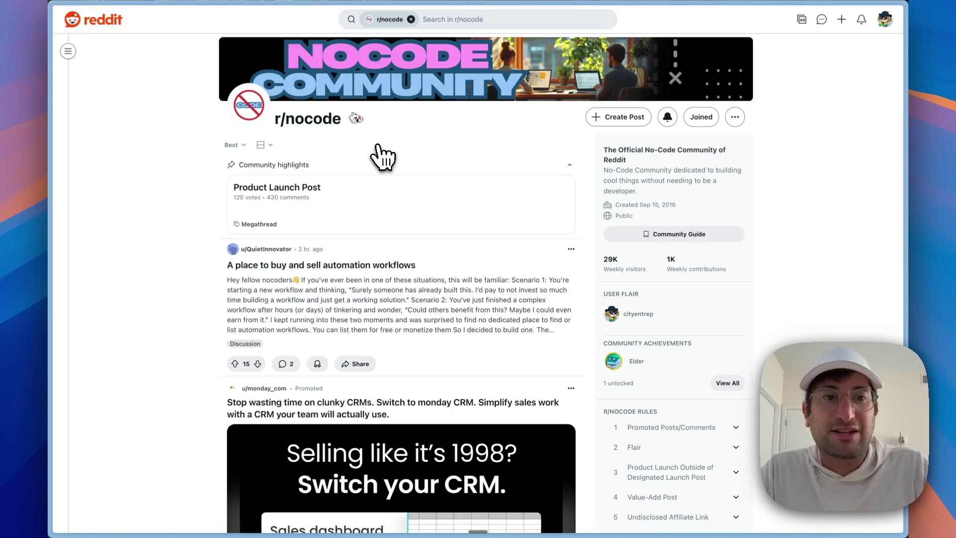
pyautogui.scroll(-3, 365, 254)
pyautogui.scroll(-2, 365, 224)
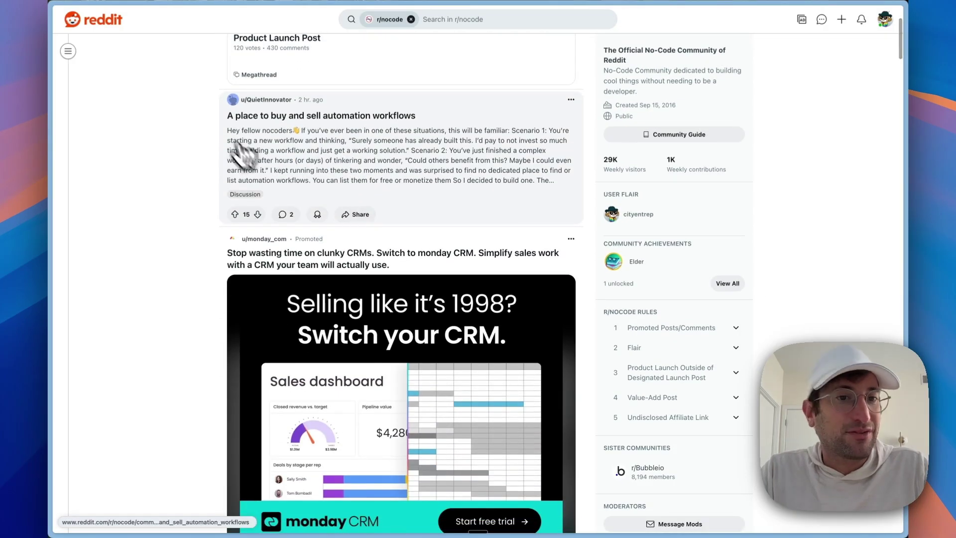
pyautogui.hscroll(5, 351, 152)
pyautogui.press('super+Tab')
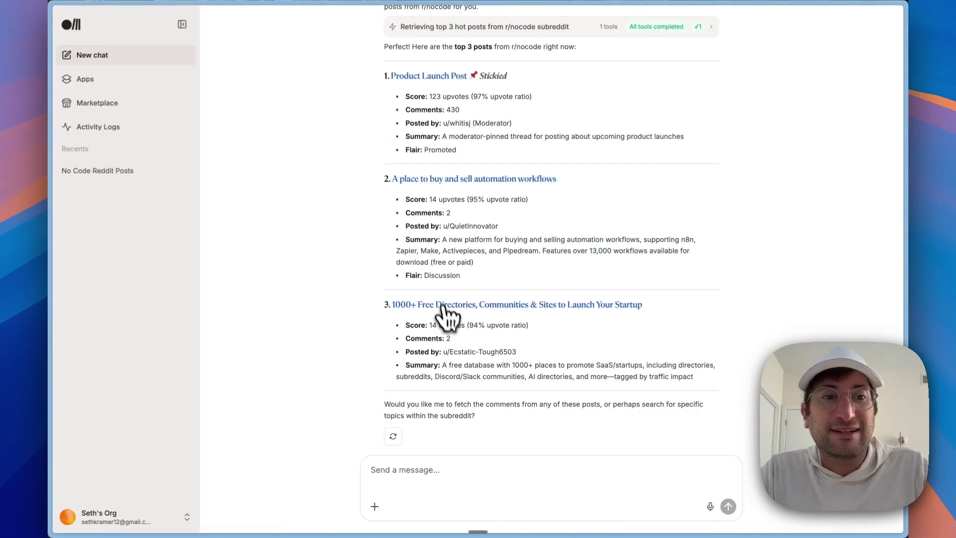
pyautogui.scroll(2, 459, 314)
pyautogui.scroll(-2, 455, 291)
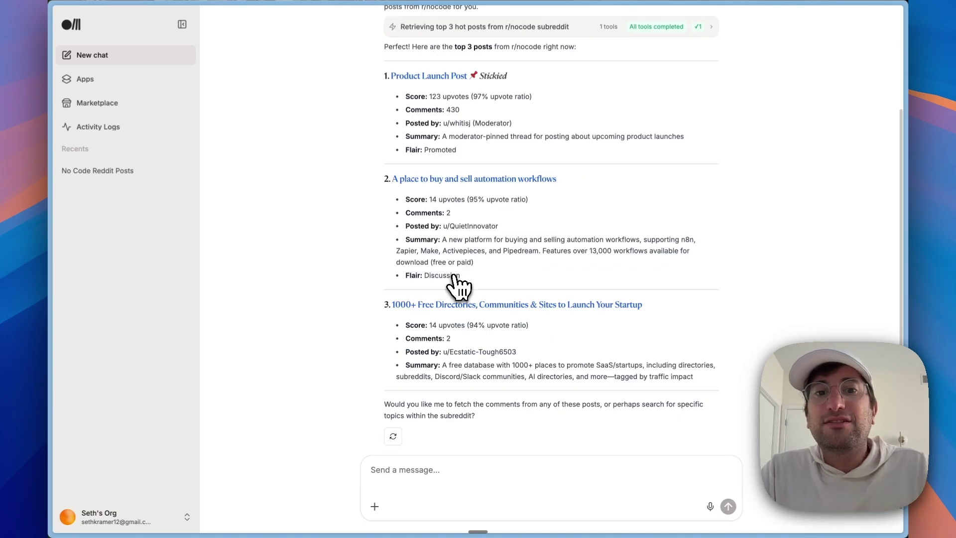
# - Request three recent Reddit posters asking where to learn vibe coding, and inspect the r/vibecoding search step
pyautogui.click(427, 467)
pyautogui.write('can')
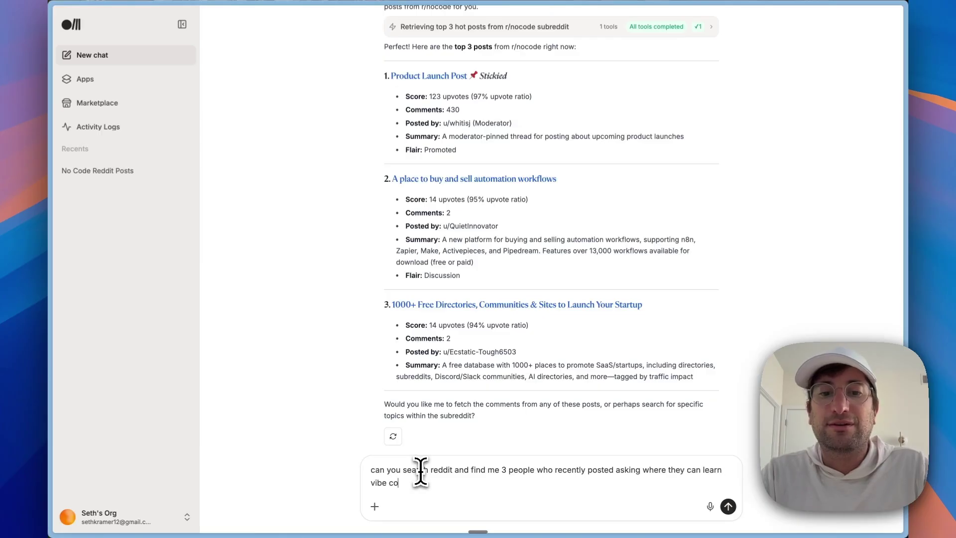
pyautogui.write('ding?')
pyautogui.press('Return')
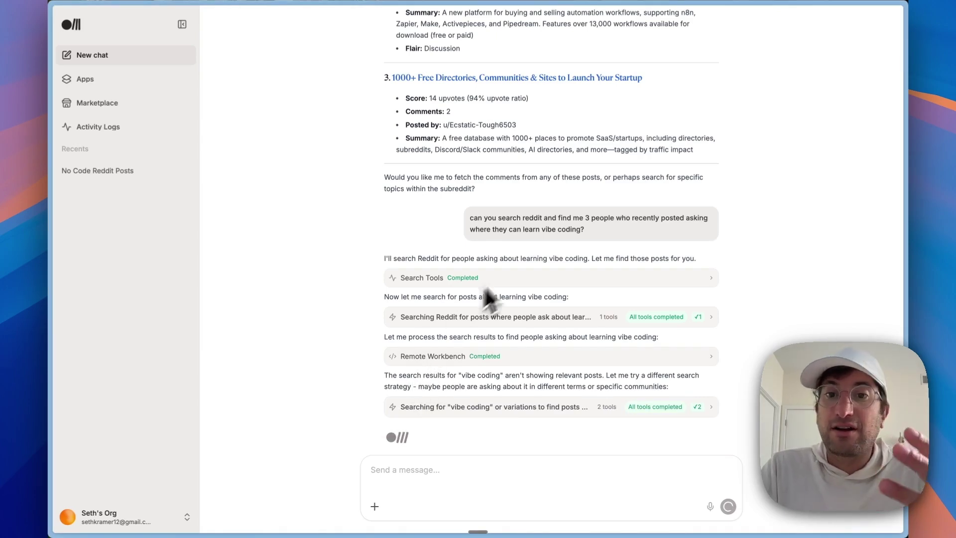
pyautogui.moveTo(400, 352); pyautogui.dragTo(551, 352)
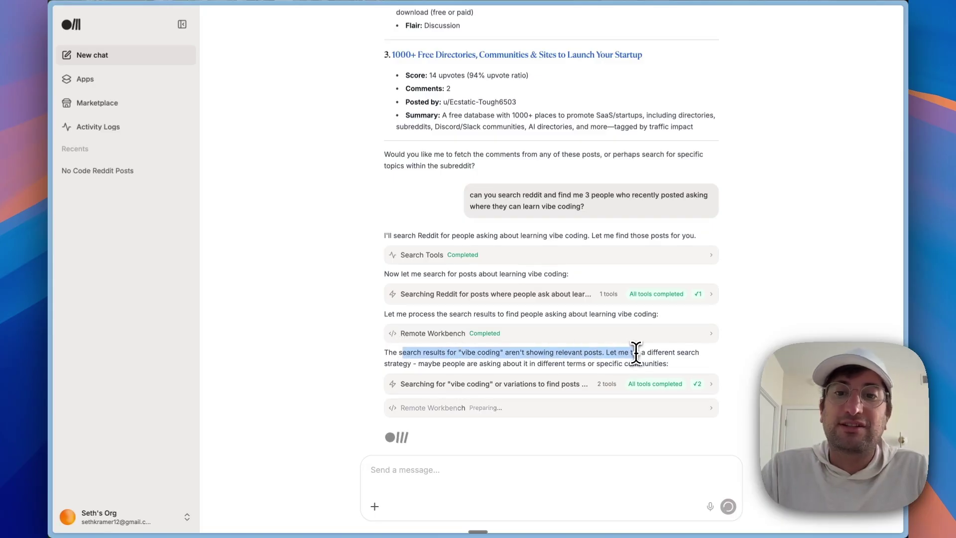
pyautogui.moveTo(548, 352)
pyautogui.mouseDown()
pyautogui.moveTo(634, 363)
pyautogui.moveTo(535, 366)
pyautogui.moveTo(593, 366)
pyautogui.mouseUp()
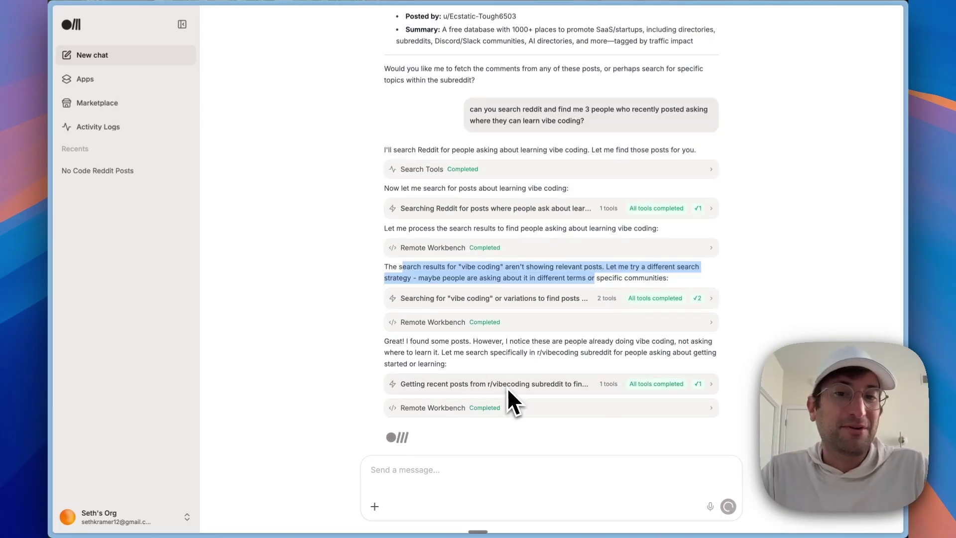
pyautogui.click(706, 383)
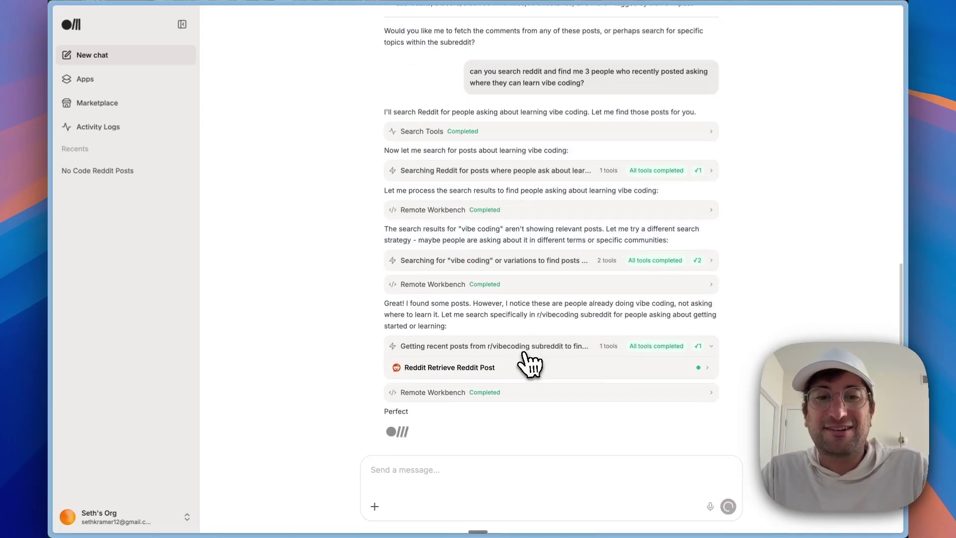
# - Collapse the r/vibecoding step and highlight part of Person #3's post title
pyautogui.click(467, 345)
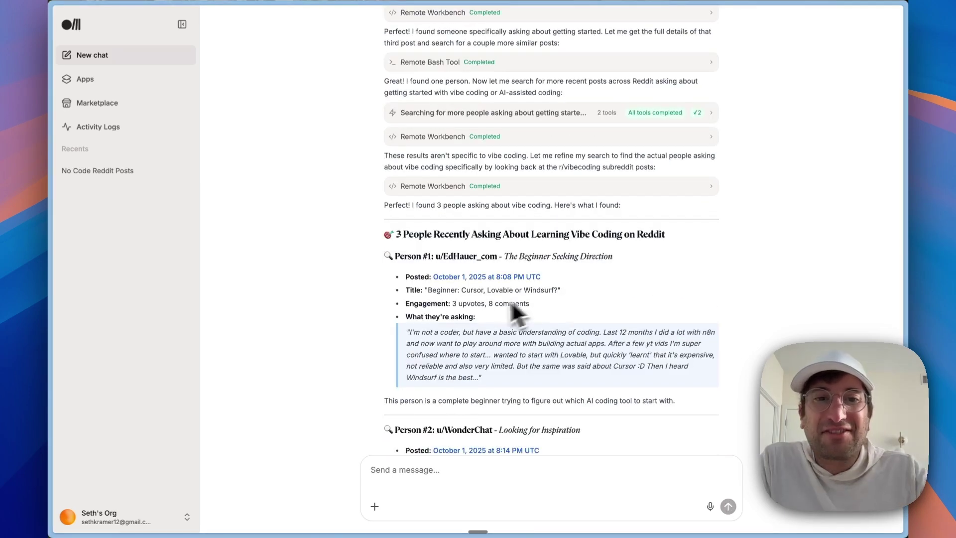
pyautogui.scroll(-4, 477, 310)
pyautogui.scroll(-4, 477, 310)
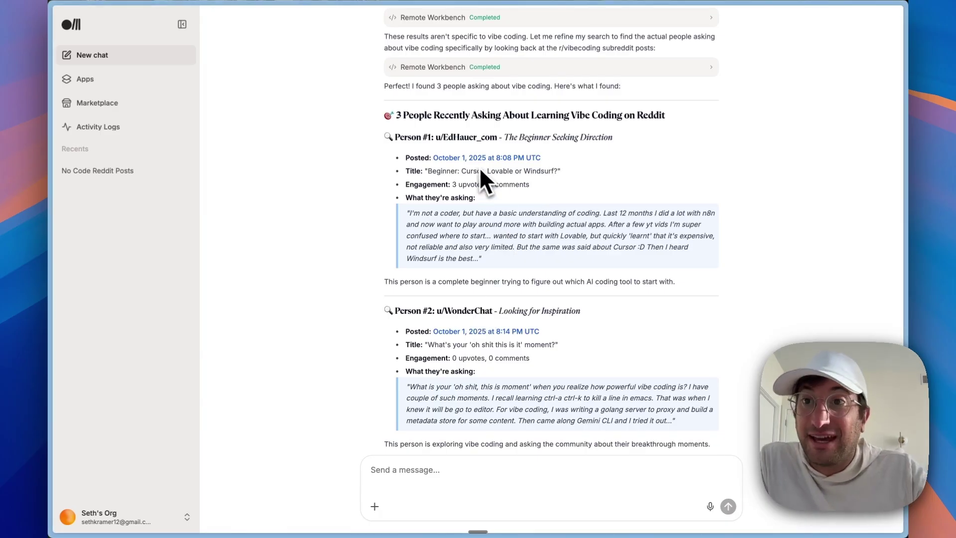
pyautogui.scroll(-1, 454, 238)
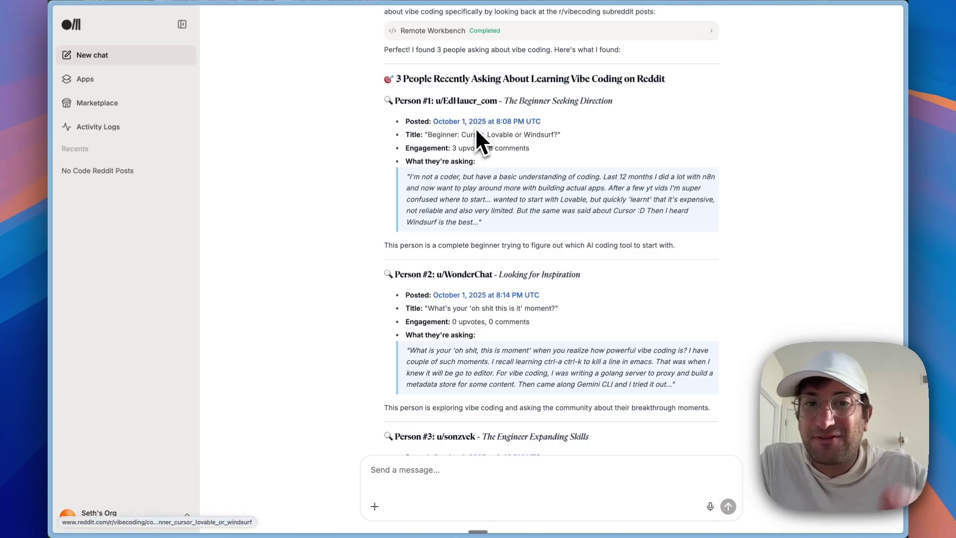
pyautogui.scroll(-4, 474, 128)
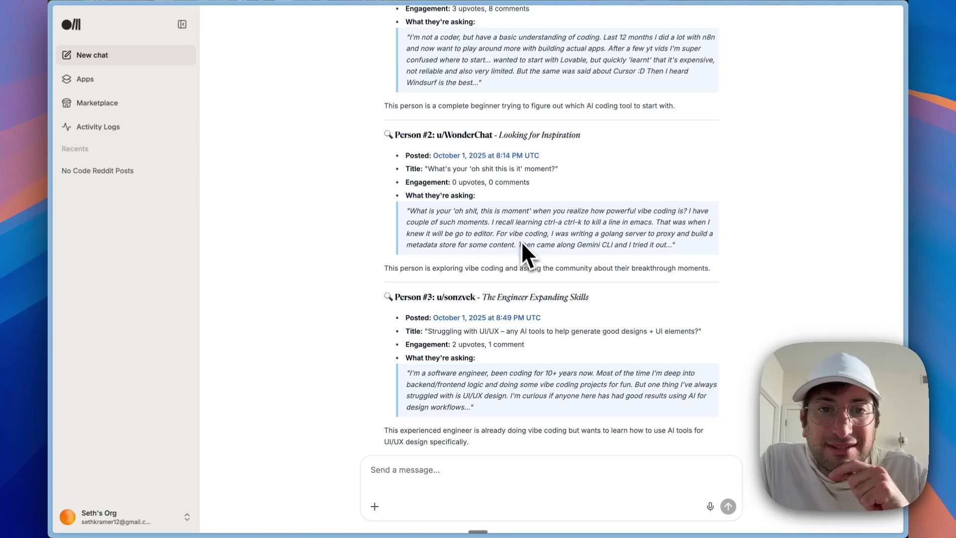
pyautogui.scroll(-2, 525, 245)
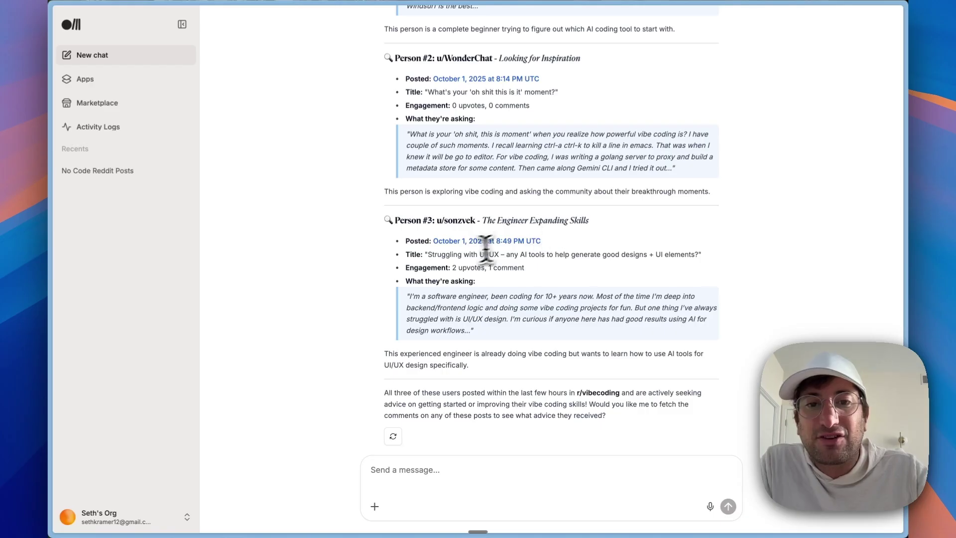
pyautogui.moveTo(520, 256); pyautogui.dragTo(694, 255)
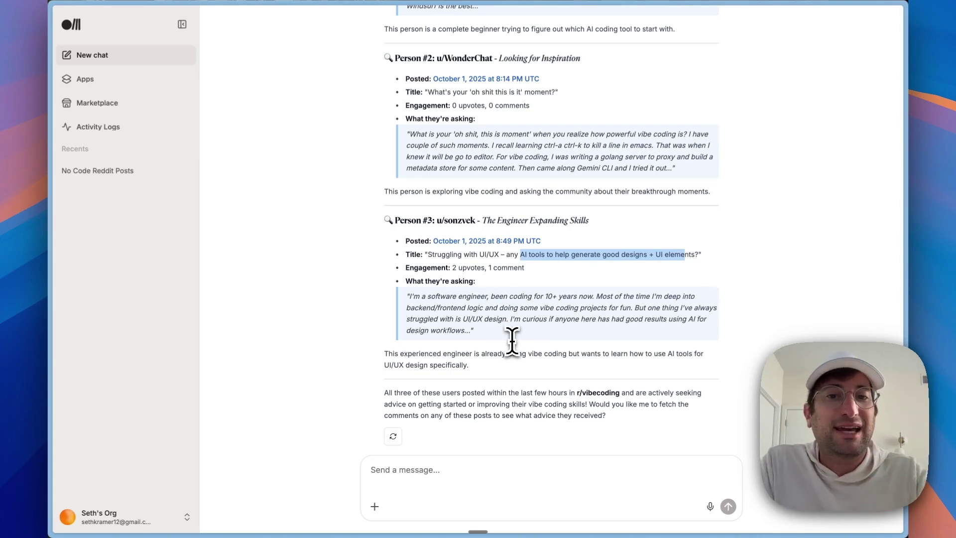
pyautogui.scroll(2, 513, 341)
pyautogui.scroll(-1, 508, 298)
pyautogui.scroll(4, 501, 261)
pyautogui.scroll(-4, 499, 217)
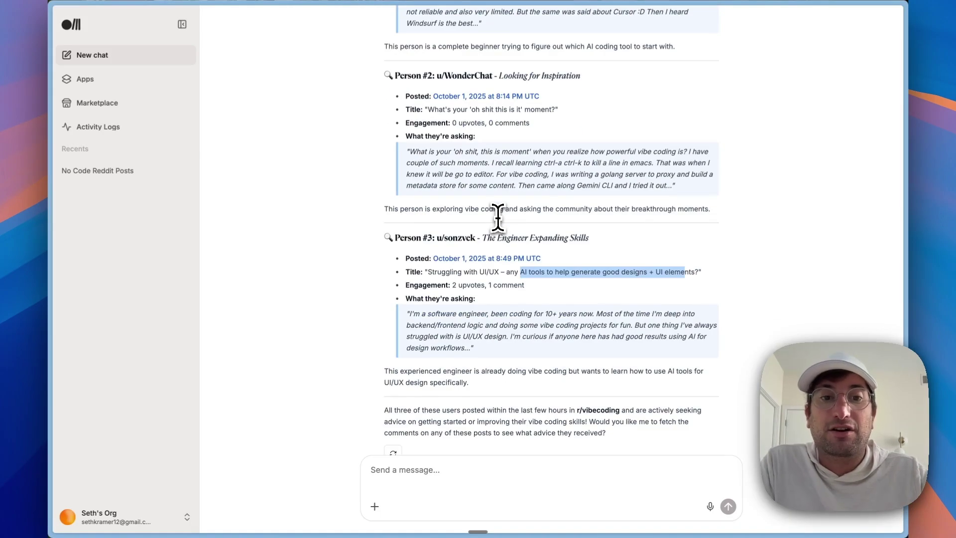
pyautogui.scroll(-1, 498, 217)
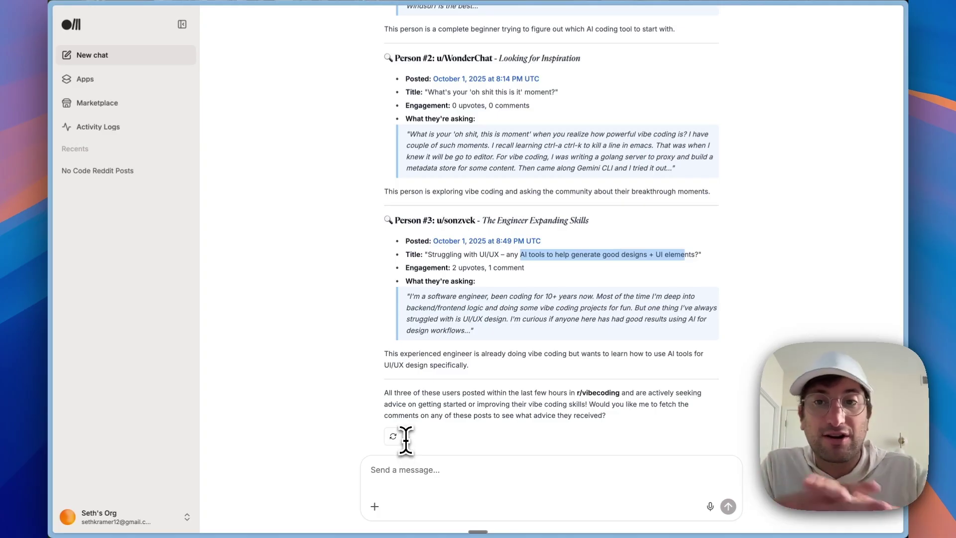
pyautogui.scroll(5, 406, 441)
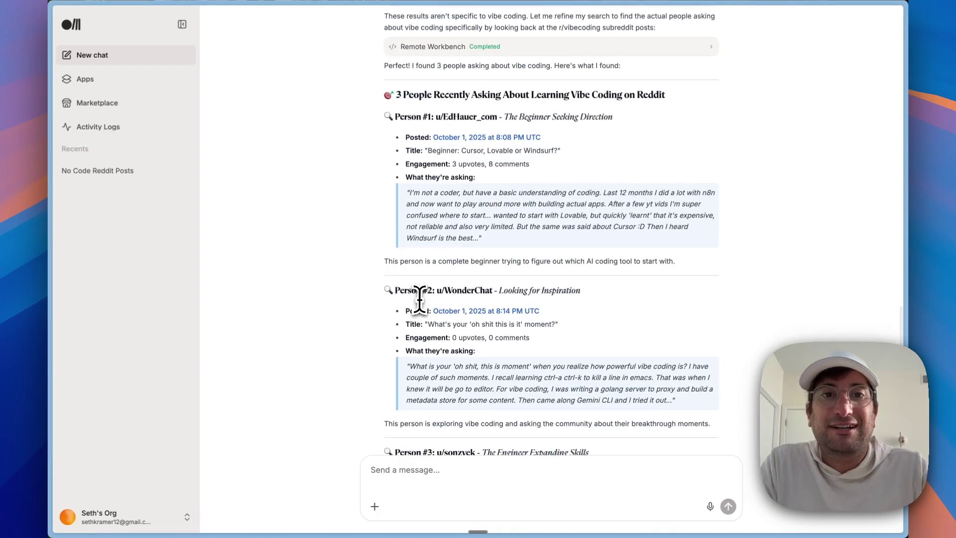
pyautogui.scroll(-5, 420, 336)
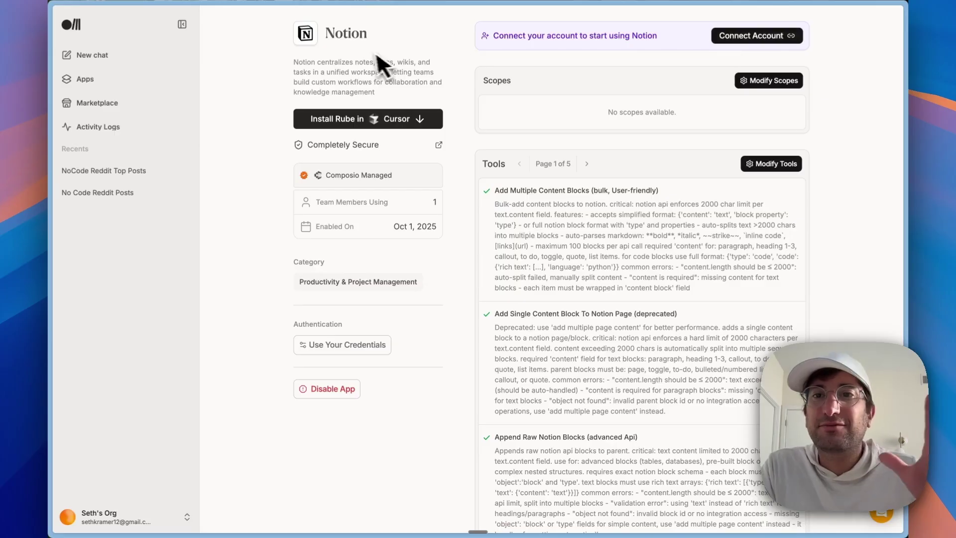
# - Connect the Notion account, page through its tools to page 4 of 5, and start a new chat
pyautogui.click(784, 36)
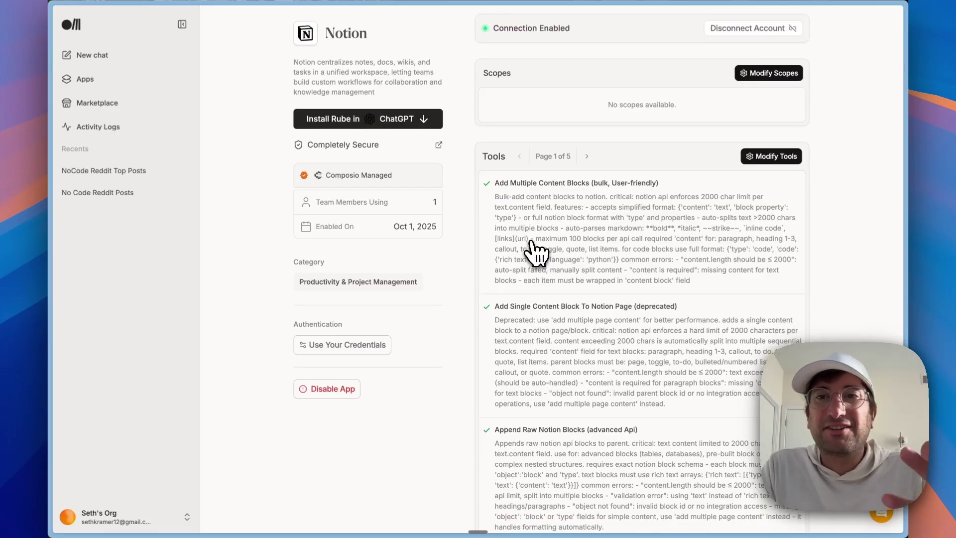
pyautogui.scroll(-3, 536, 253)
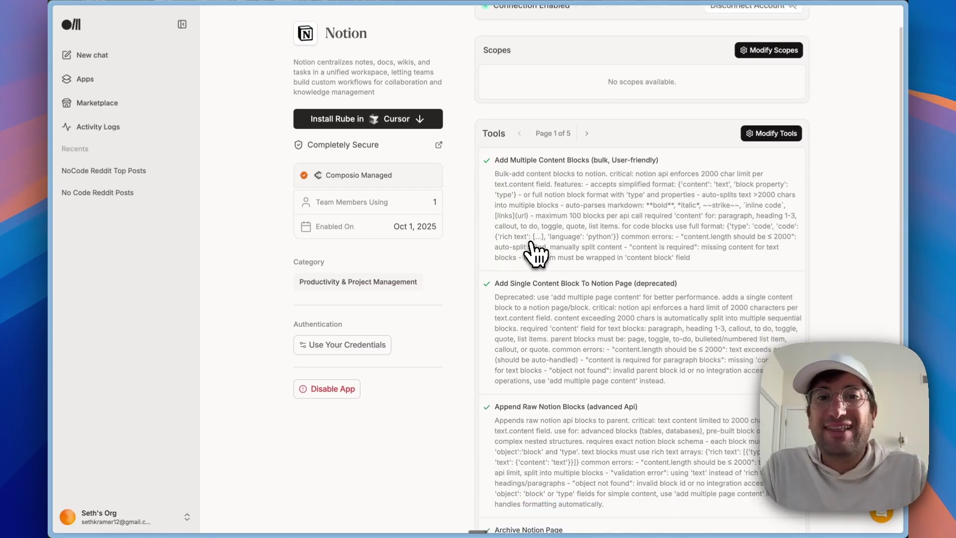
pyautogui.scroll(-5, 536, 253)
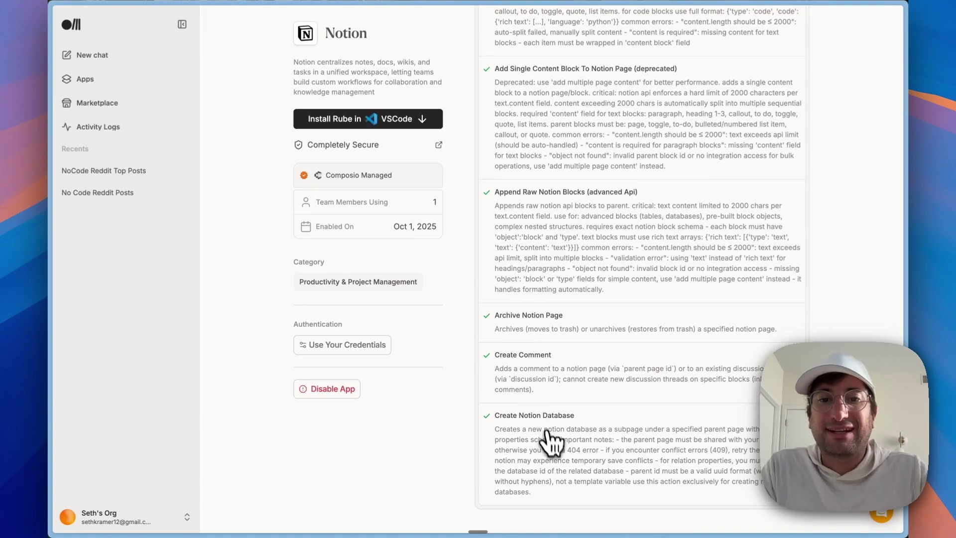
pyautogui.scroll(8, 537, 441)
pyautogui.click(587, 163)
pyautogui.scroll(-1, 558, 308)
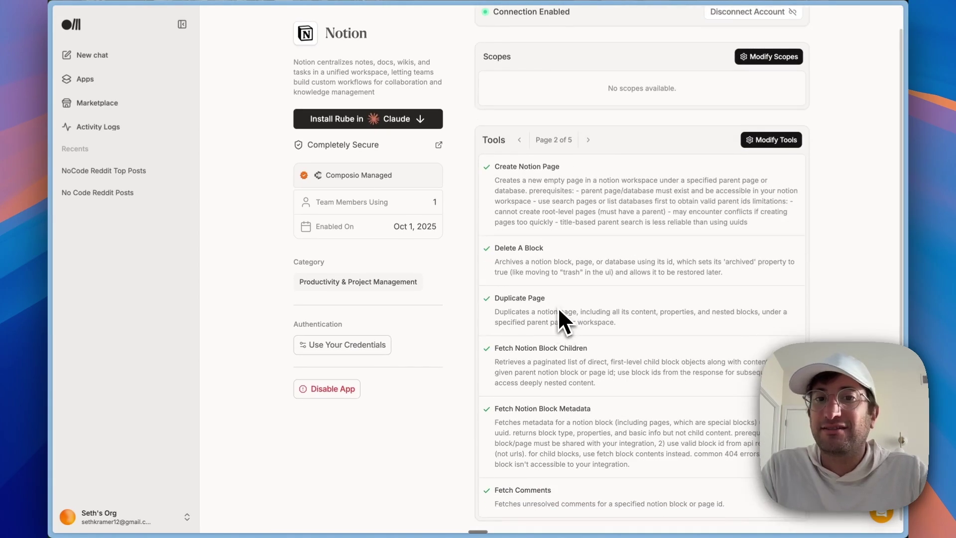
pyautogui.scroll(1, 575, 224)
pyautogui.click(588, 163)
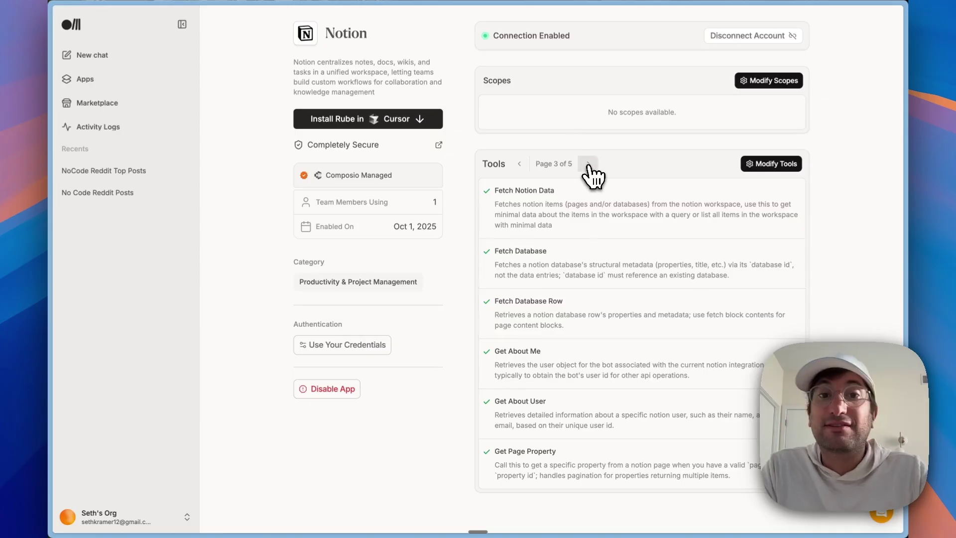
pyautogui.click(588, 164)
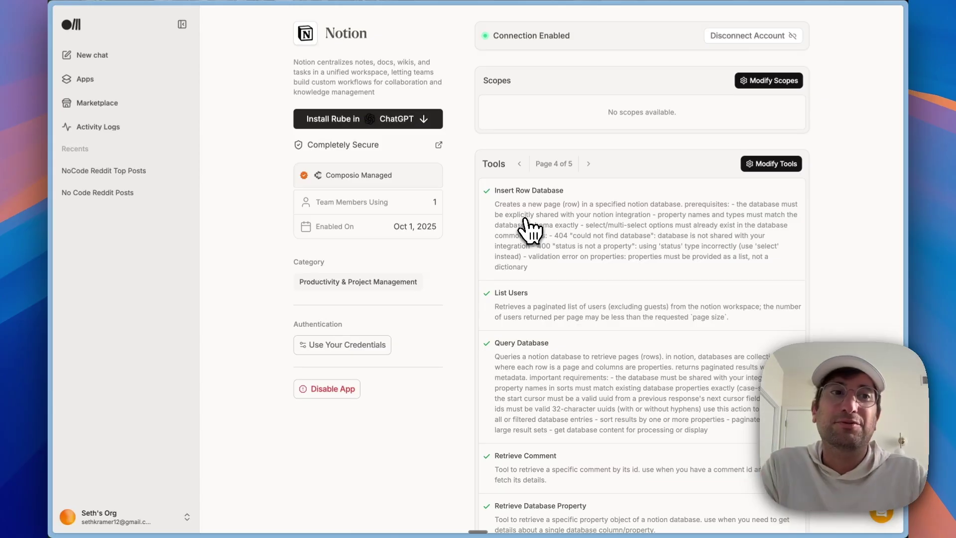
pyautogui.click(120, 61)
pyautogui.write('Hey rube can you please create a new page in notion called "my task list for octo')
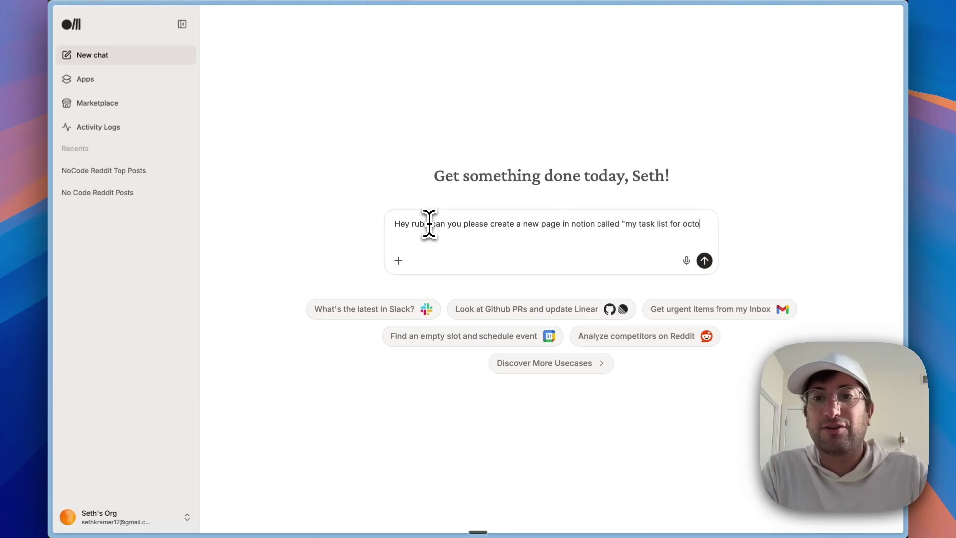
pyautogui.write('ber"')
# - Send the request to create a Notion page titled 'my task list for october'
pyautogui.press('Return')
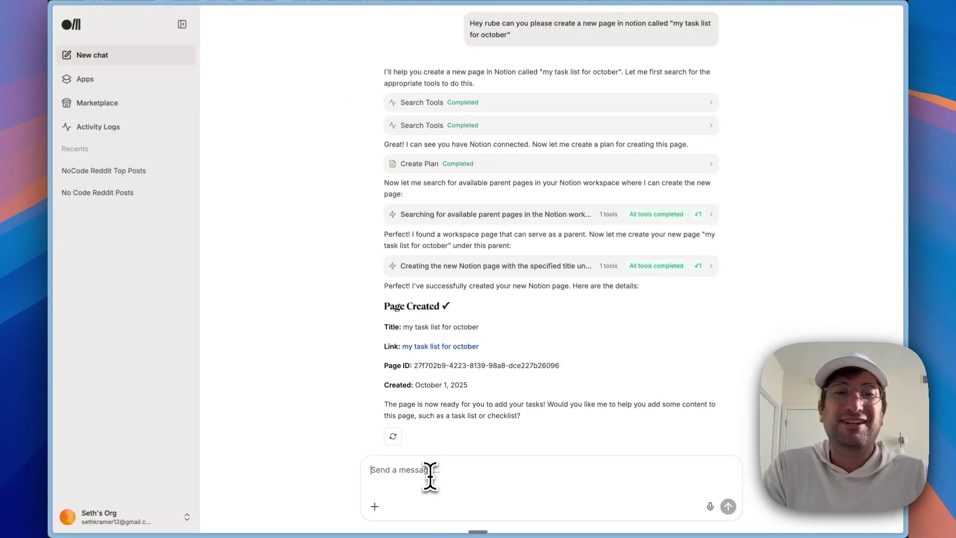
pyautogui.write('inside that page can you please create a workout plan')
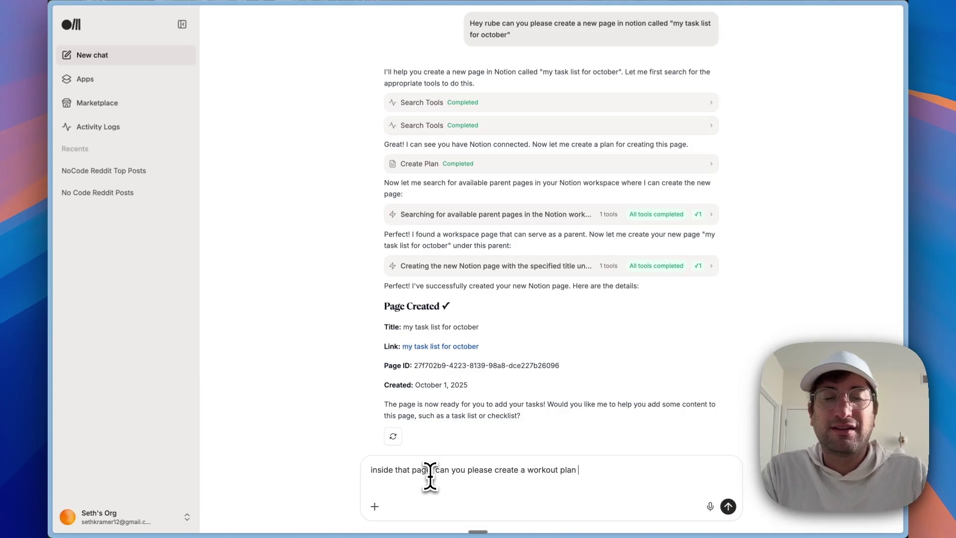
pyautogui.write('to gain 5 pounds of muscle in oc')
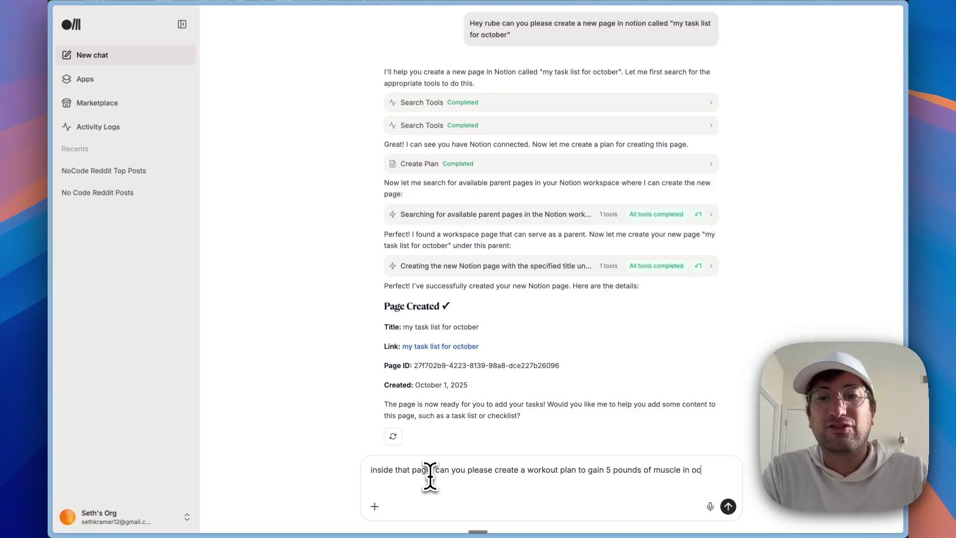
pyautogui.write('t')
# - Send the request for an October workout plan to gain 5 pounds of muscle
pyautogui.press('Return')
pyautogui.scroll(-2, 521, 331)
pyautogui.scroll(-2, 520, 331)
pyautogui.scroll(-3, 448, 299)
pyautogui.scroll(-2, 441, 306)
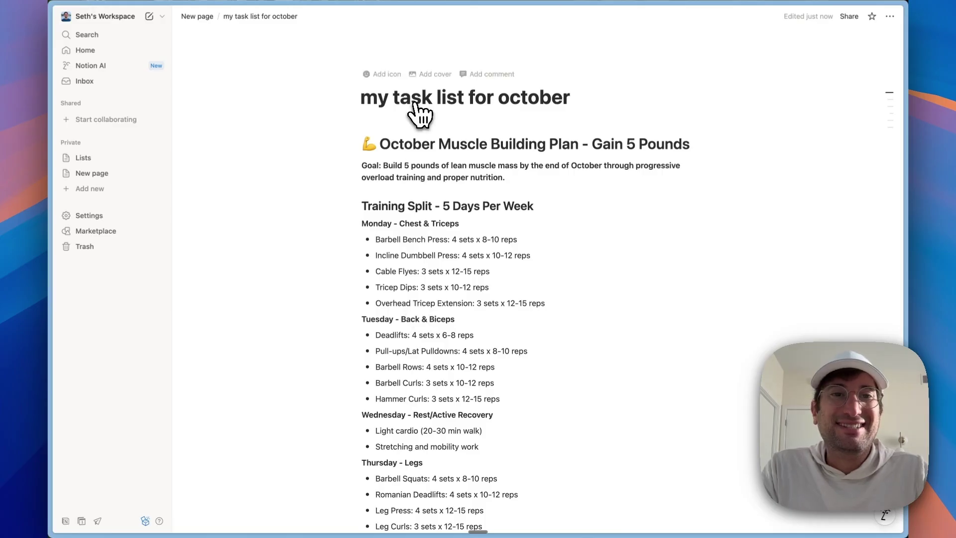
pyautogui.moveTo(465, 99)
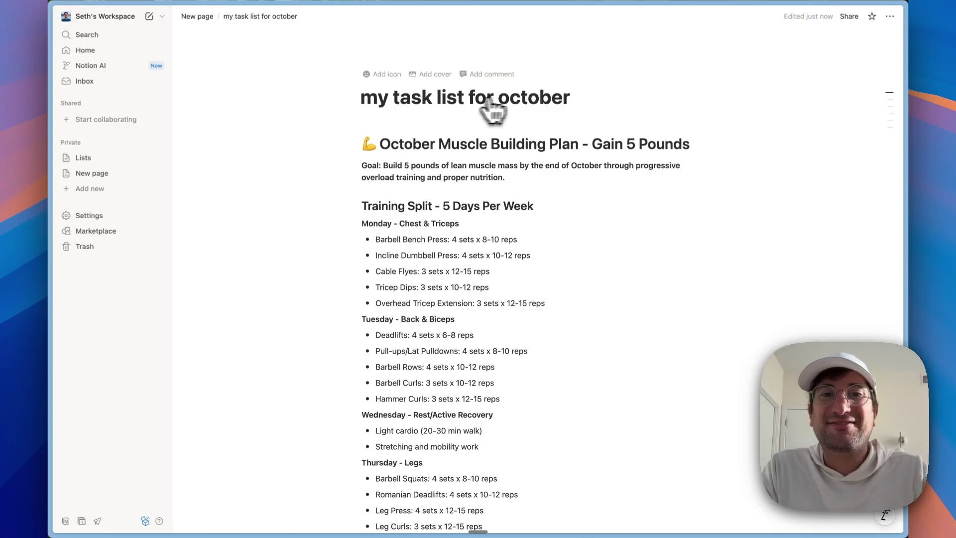
pyautogui.scroll(-8, 515, 142)
pyautogui.scroll(-3, 470, 239)
pyautogui.scroll(12, 459, 261)
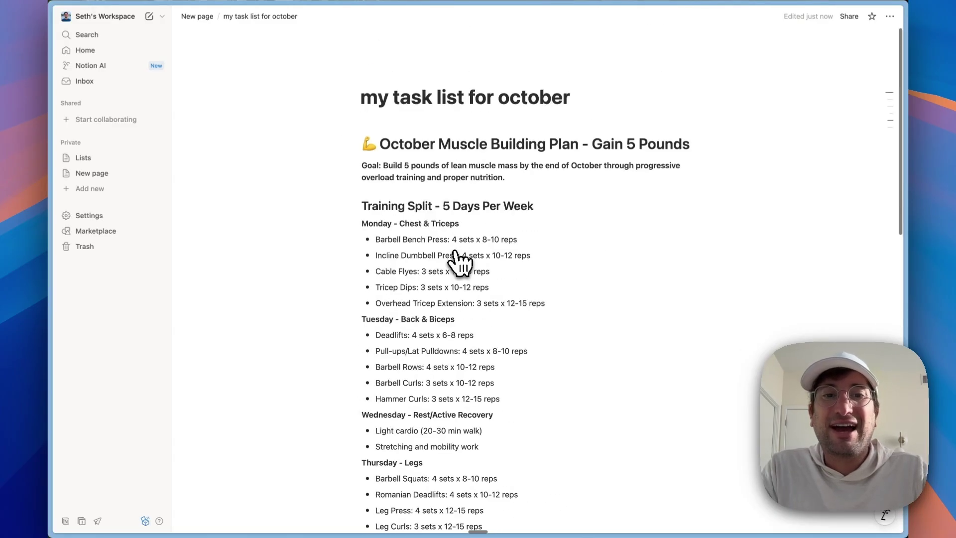
pyautogui.scroll(-10, 448, 264)
pyautogui.scroll(10, 448, 265)
# - Go back from the Notion workout plan page to the Rube chat summary
pyautogui.press('super+Left')
pyautogui.scroll(-8, 426, 265)
pyautogui.scroll(-3, 429, 336)
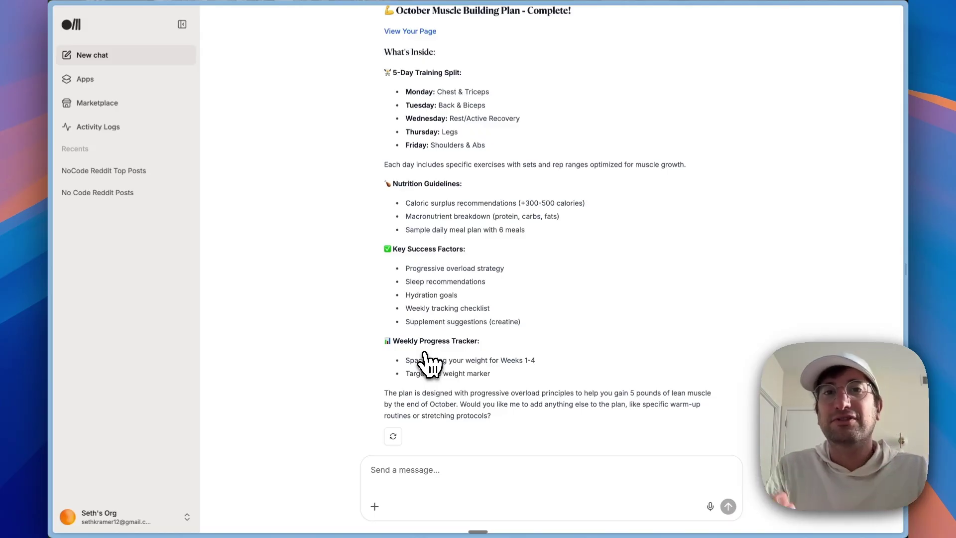
# - In a new chat, save today's No Code MBA GA4 user data to Notion and open the page
pyautogui.click(141, 67)
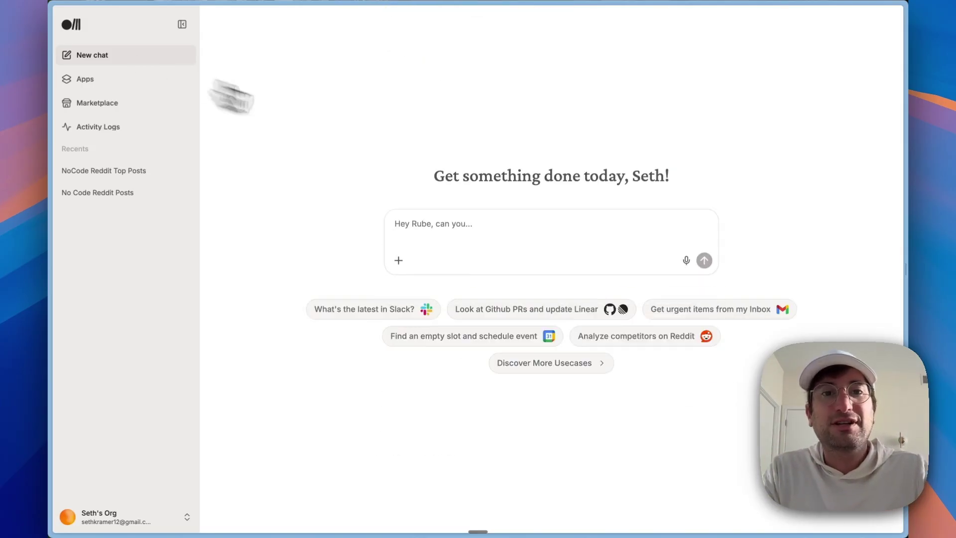
pyautogui.click(433, 227)
pyautogui.write('hey')
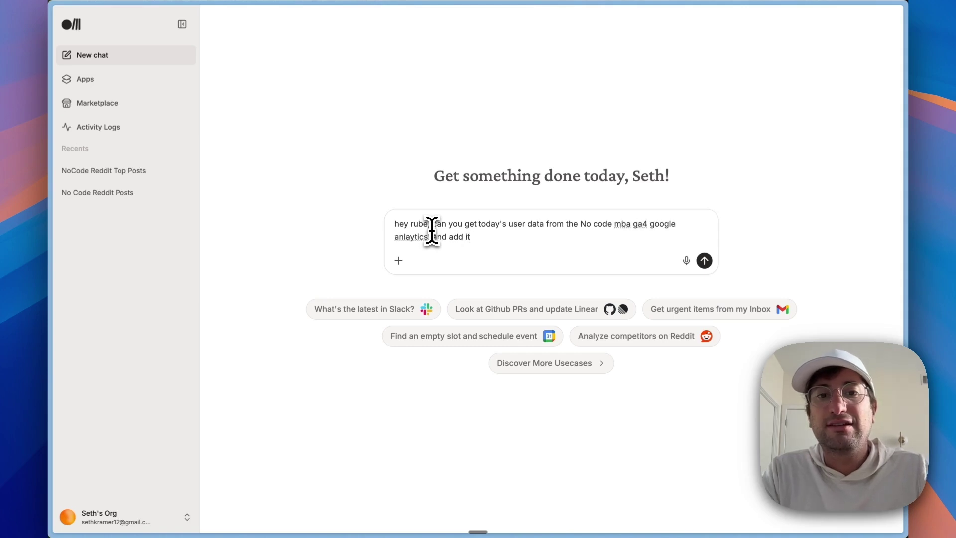
pyautogui.write('page')
pyautogui.press('Return')
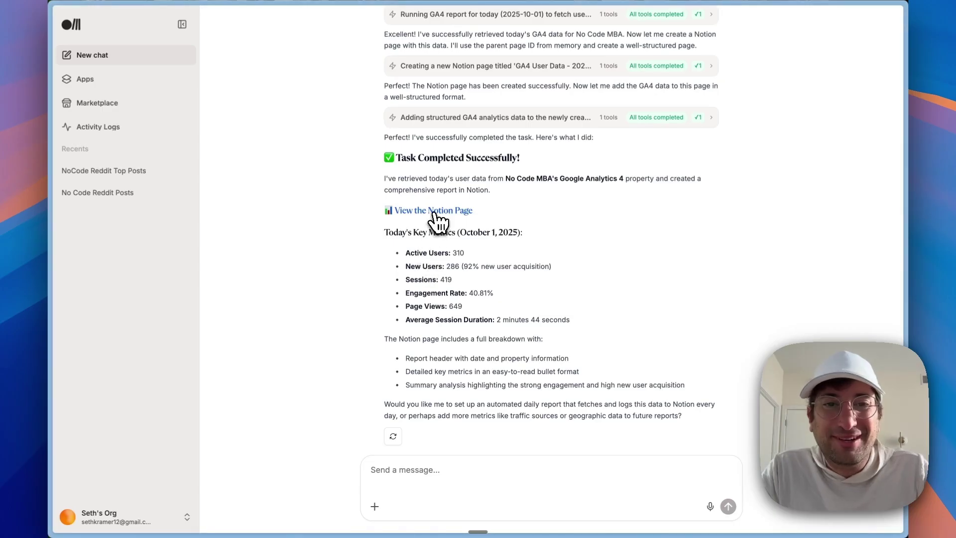
pyautogui.click(433, 211)
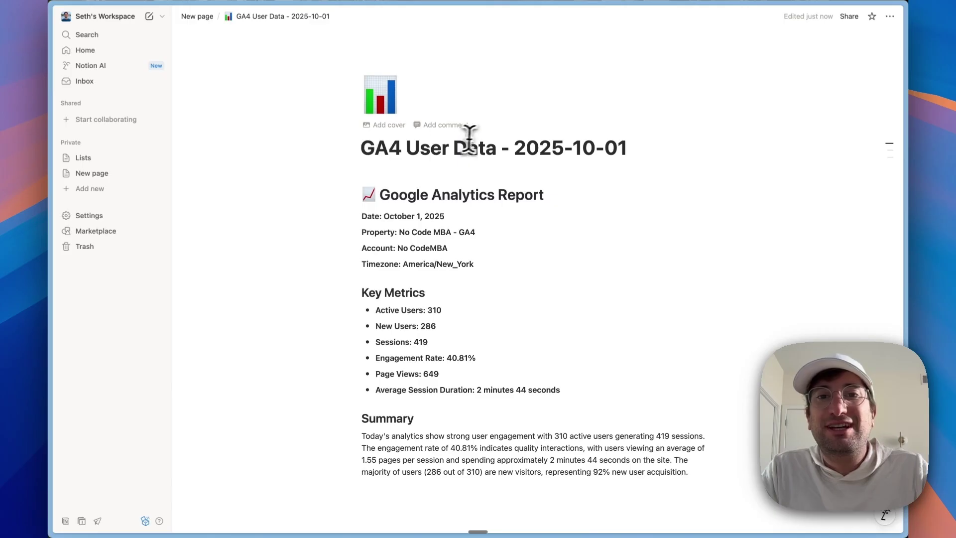
pyautogui.scroll(-3, 478, 194)
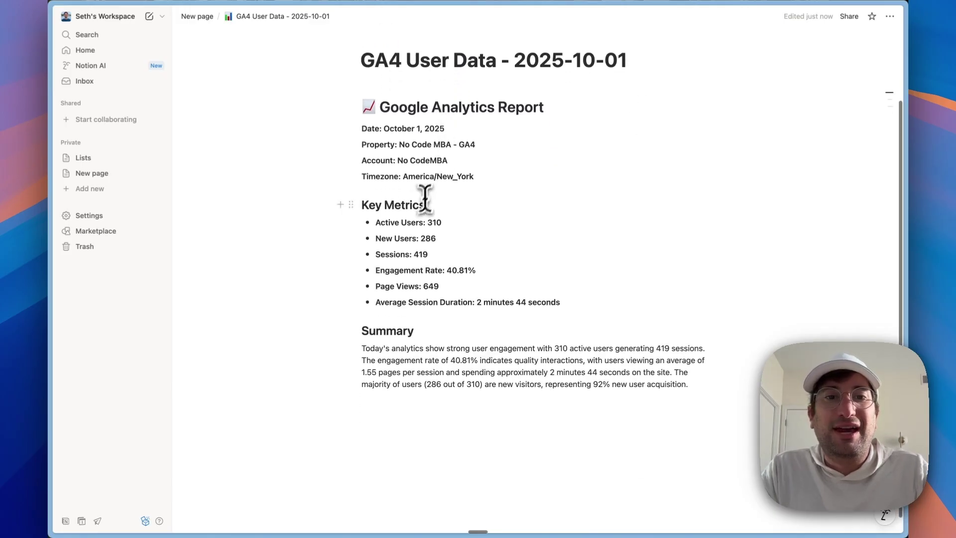
pyautogui.moveTo(379, 222)
pyautogui.mouseDown()
pyautogui.moveTo(435, 223)
pyautogui.moveTo(437, 254)
pyautogui.moveTo(420, 254)
pyautogui.mouseUp()
# - Select and deselect the Average Session Duration metric on the GA4 report page
pyautogui.click(438, 276)
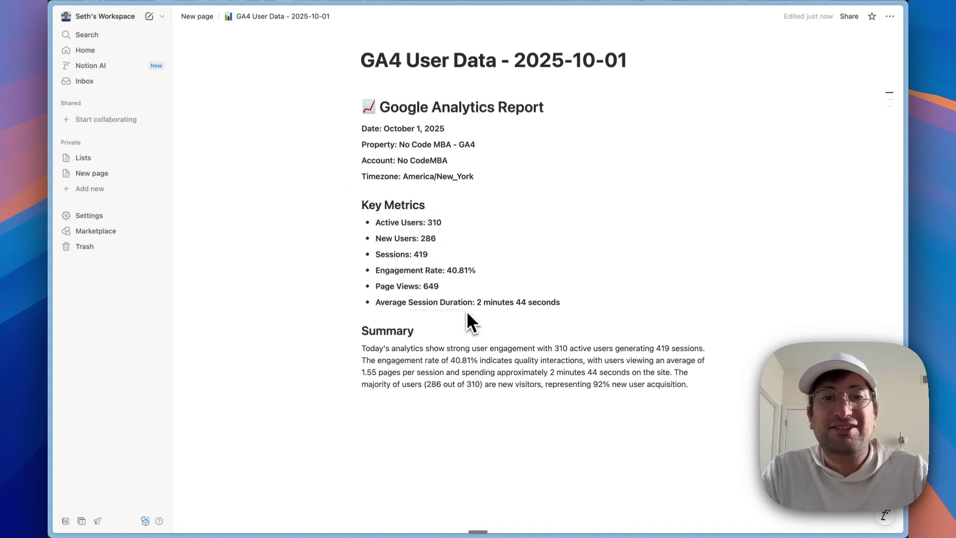
pyautogui.click(464, 310)
pyautogui.click(478, 388)
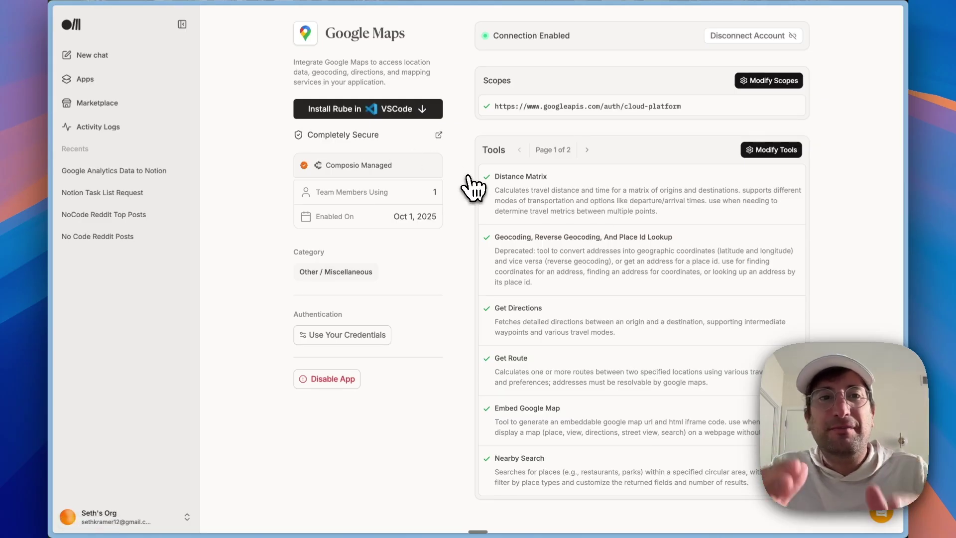
# - Find Google Maps under the Marketplace's Other / Miscellaneous category and view its details
pyautogui.hotkey('alt', 'Left')
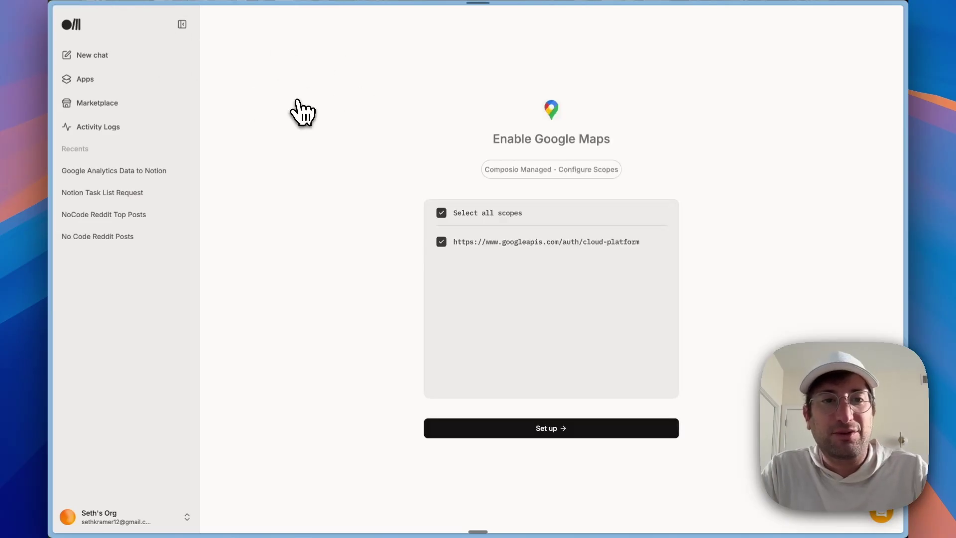
pyautogui.click(97, 103)
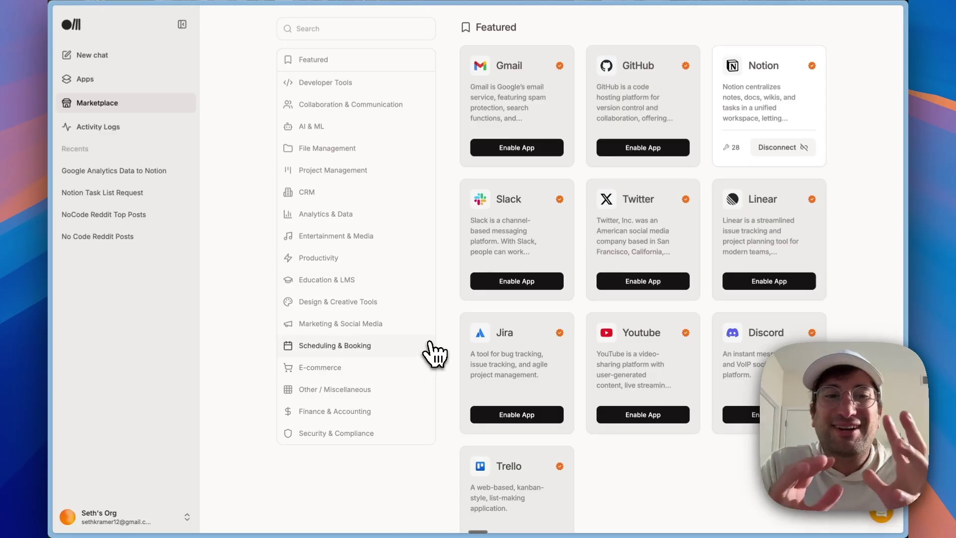
pyautogui.scroll(-10, 485, 298)
pyautogui.scroll(-8, 486, 297)
pyautogui.scroll(-8, 486, 297)
pyautogui.scroll(-8, 485, 297)
pyautogui.scroll(-6, 485, 297)
pyautogui.scroll(-8, 486, 297)
pyautogui.scroll(-2, 485, 297)
pyautogui.scroll(1, 396, 314)
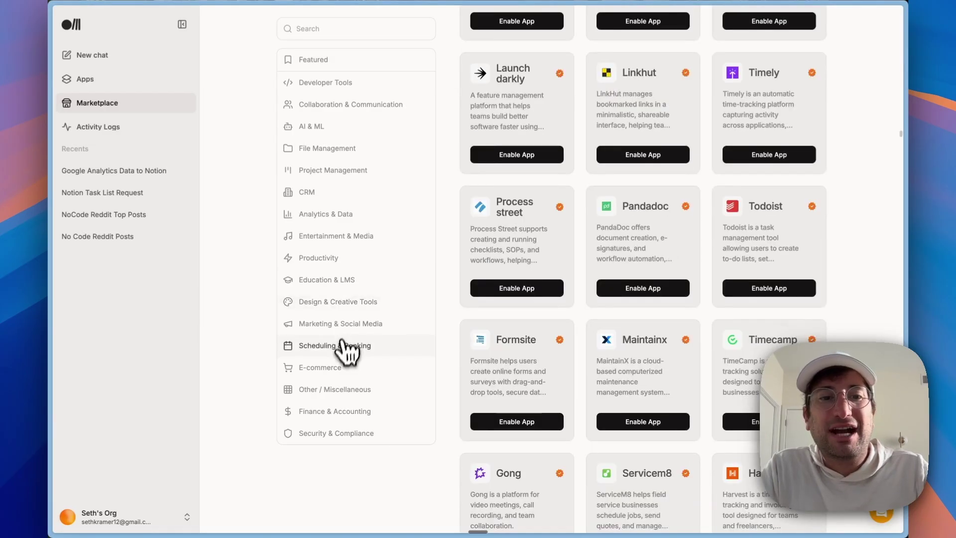
pyautogui.click(334, 389)
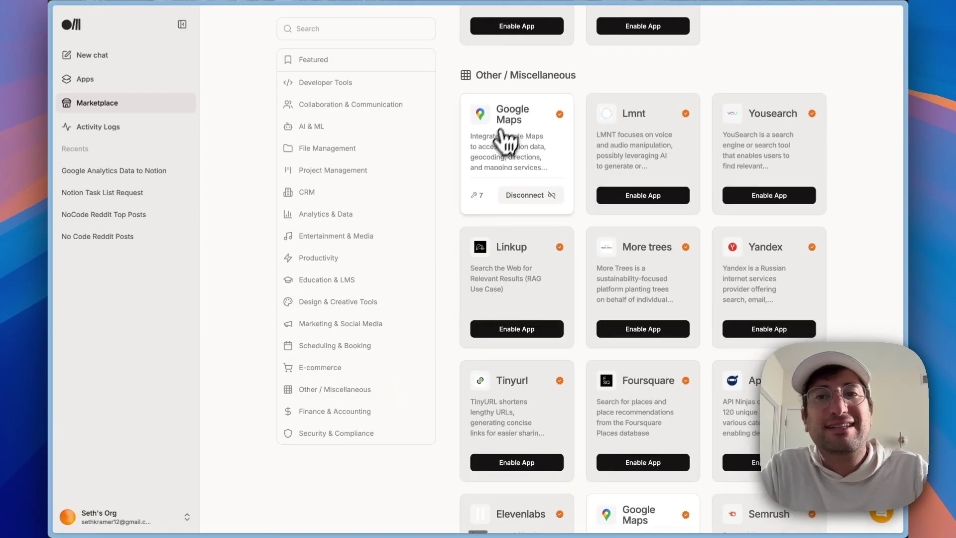
pyautogui.scroll(-1, 508, 165)
pyautogui.click(508, 160)
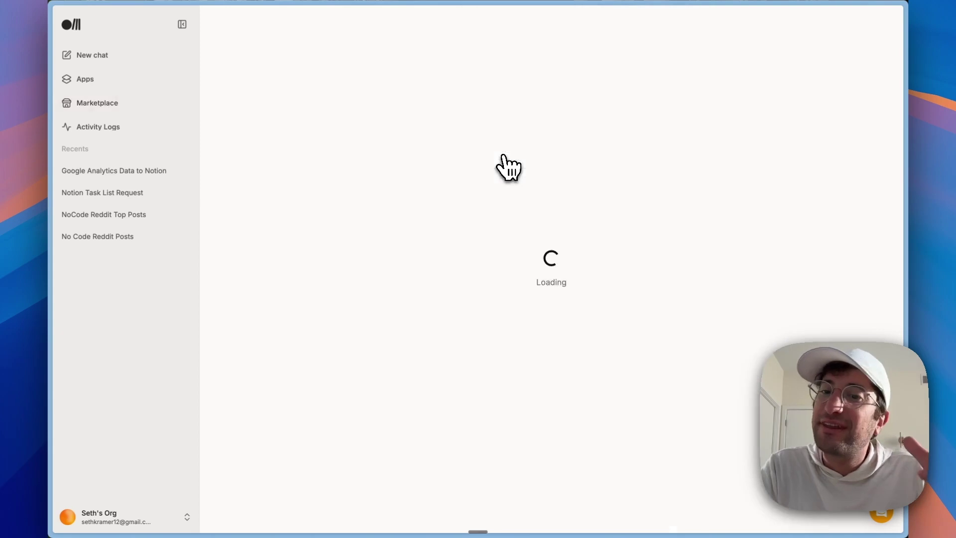
pyautogui.press('super+Left')
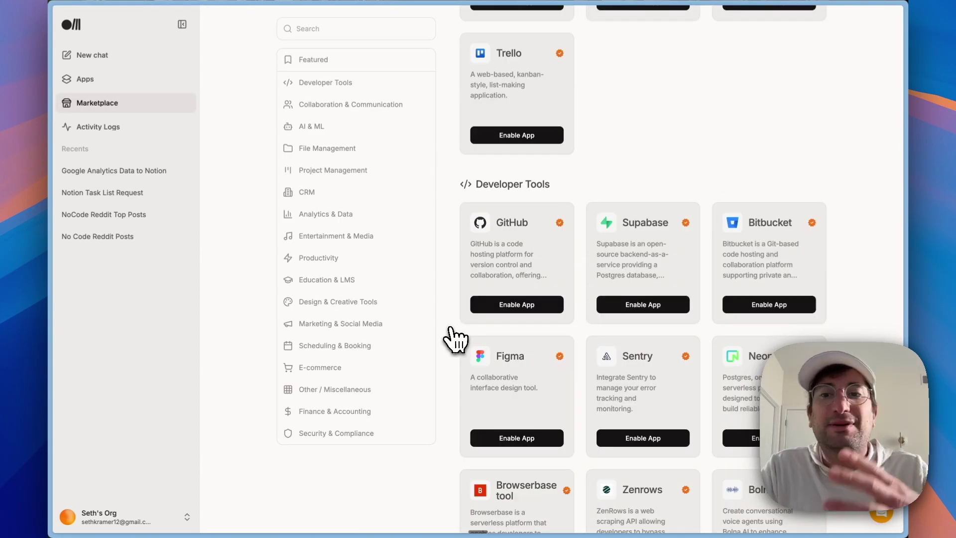
pyautogui.scroll(-10, 456, 339)
pyautogui.scroll(-10, 456, 340)
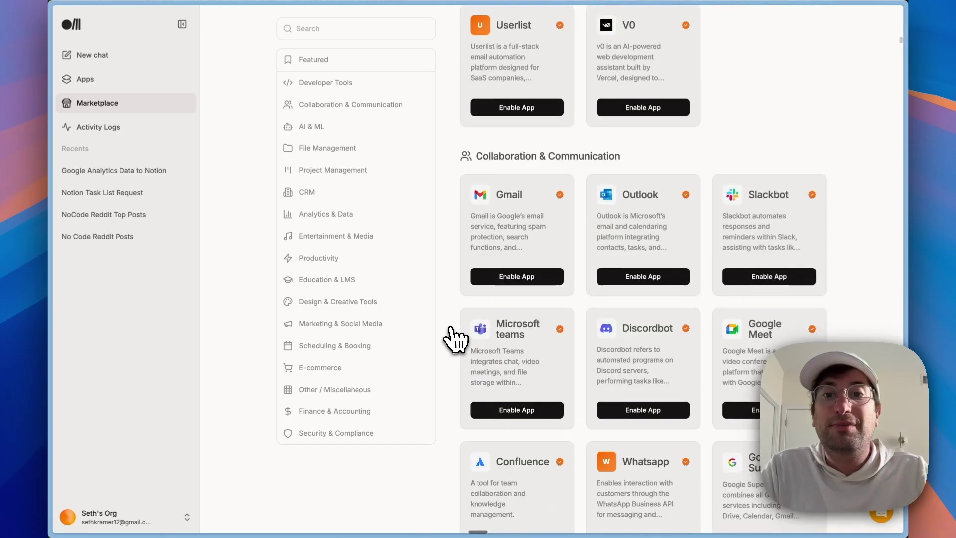
pyautogui.scroll(-10, 456, 339)
pyautogui.scroll(-10, 456, 339)
pyautogui.scroll(-6, 456, 339)
pyautogui.scroll(-3, 457, 339)
pyautogui.scroll(-10, 456, 340)
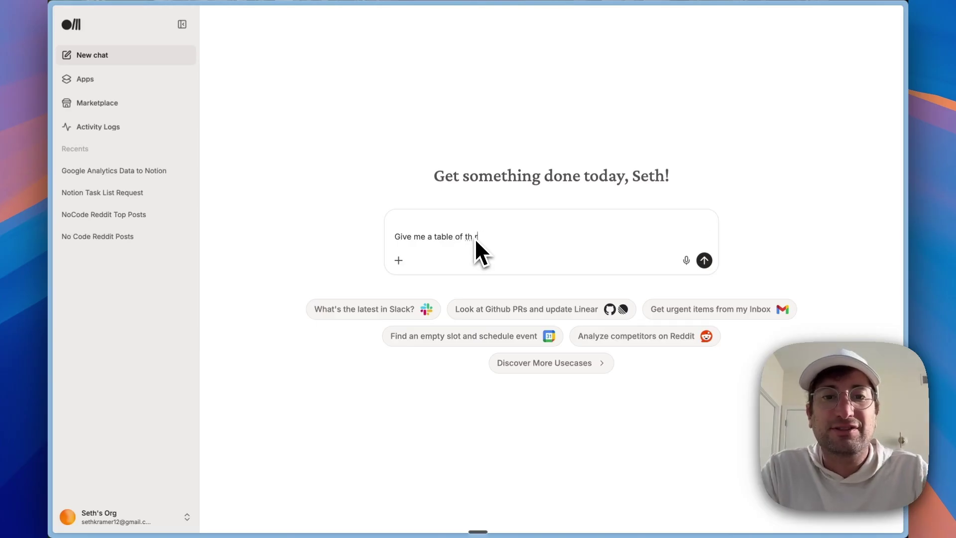
pyautogui.write('e results')
# - Submit the 30 Boston restaurants table request and highlight the 20-result limit note
pyautogui.press('Return')
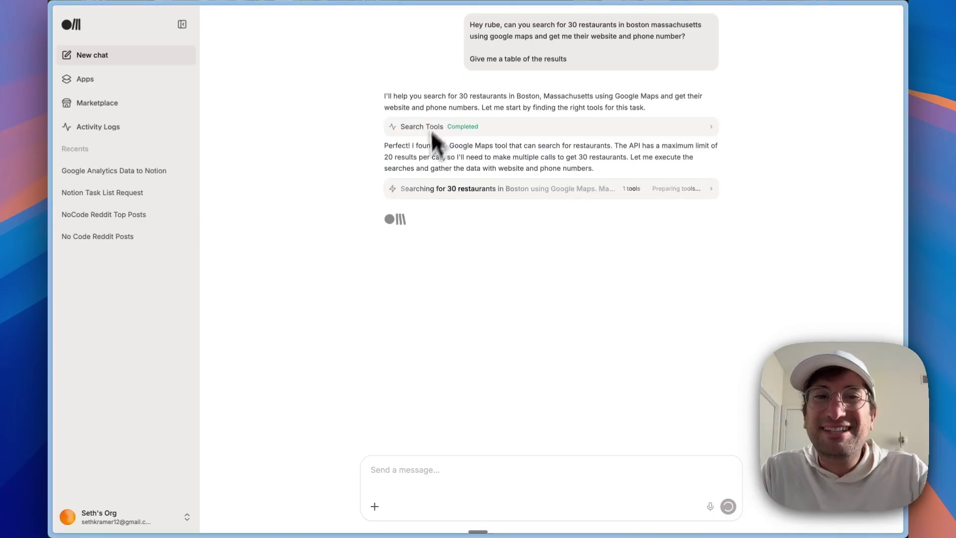
pyautogui.moveTo(614, 146)
pyautogui.mouseDown()
pyautogui.moveTo(637, 147)
pyautogui.moveTo(443, 156)
pyautogui.mouseUp()
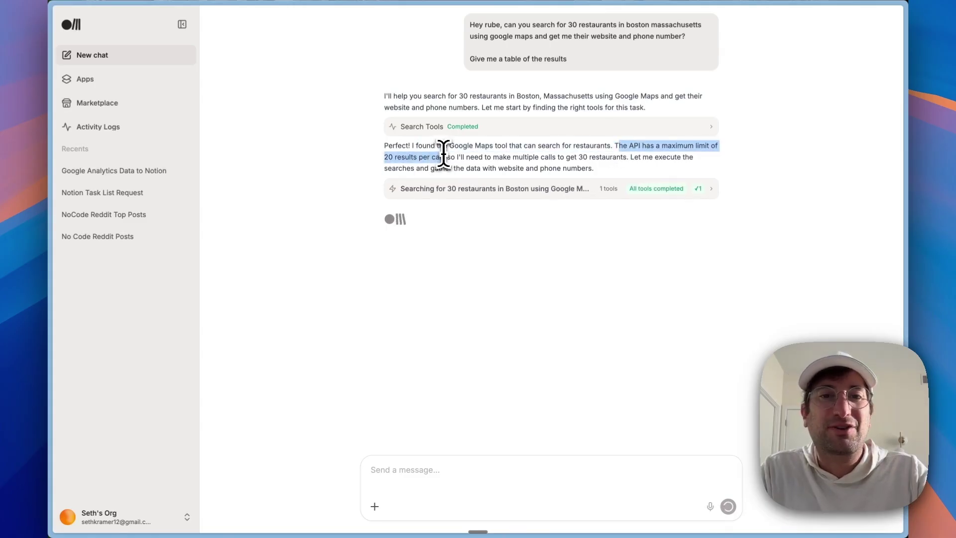
pyautogui.moveTo(444, 156)
pyautogui.mouseDown()
pyautogui.moveTo(612, 148)
pyautogui.moveTo(618, 167)
pyautogui.mouseUp()
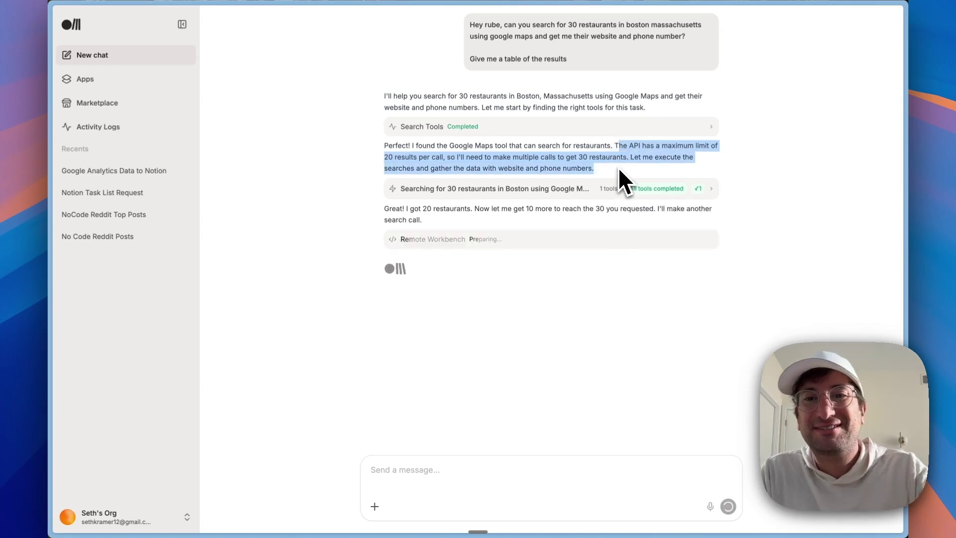
pyautogui.scroll(-5, 409, 215)
pyautogui.scroll(-10, 403, 215)
pyautogui.scroll(-5, 403, 216)
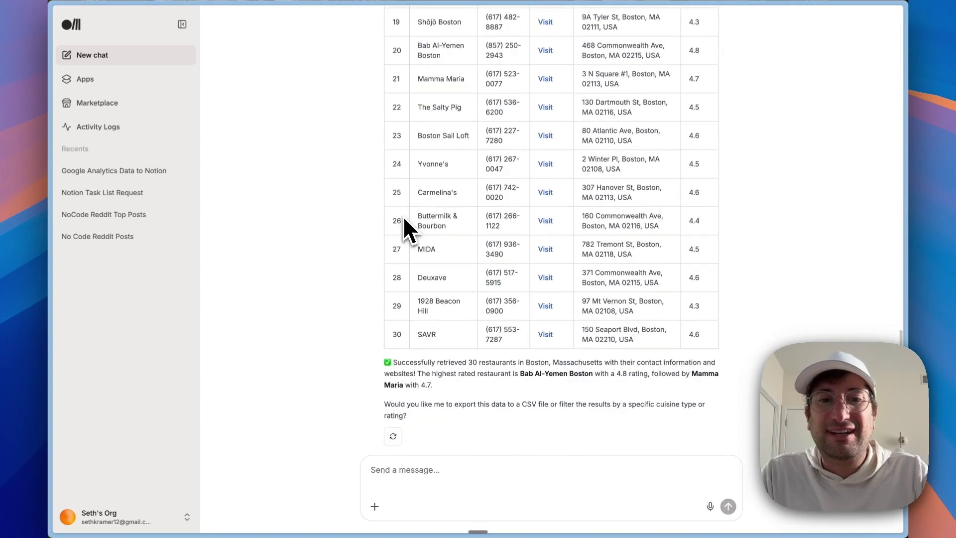
pyautogui.scroll(5, 433, 152)
pyautogui.scroll(3, 476, 251)
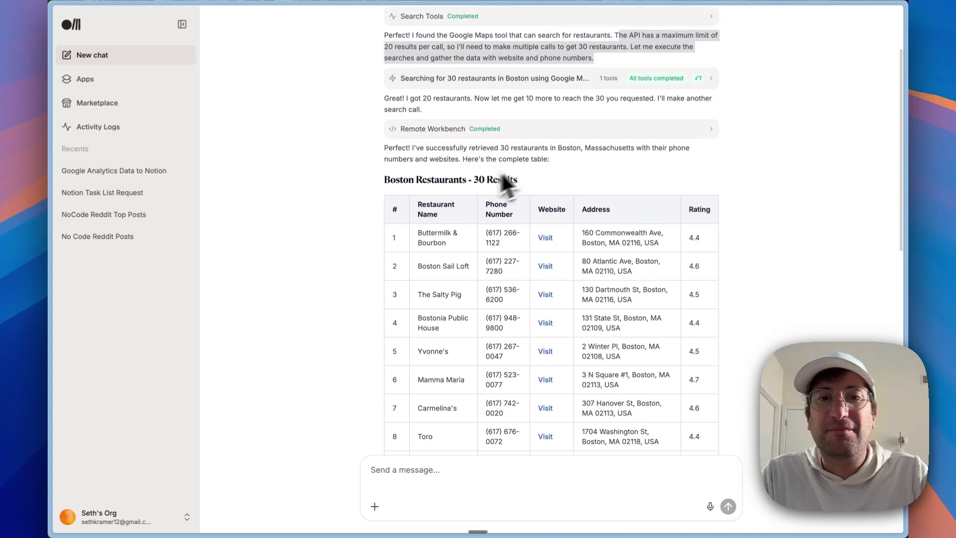
pyautogui.scroll(-10, 507, 288)
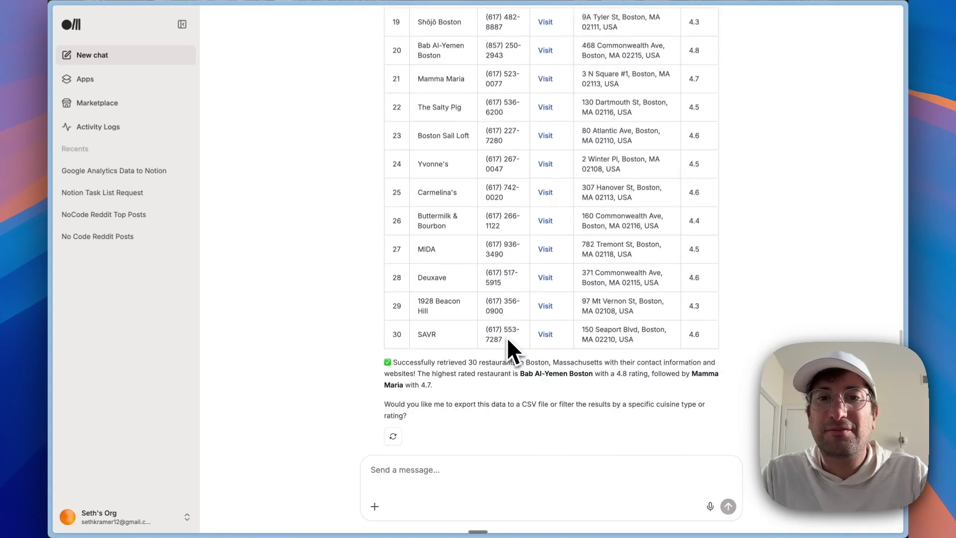
pyautogui.scroll(8, 506, 337)
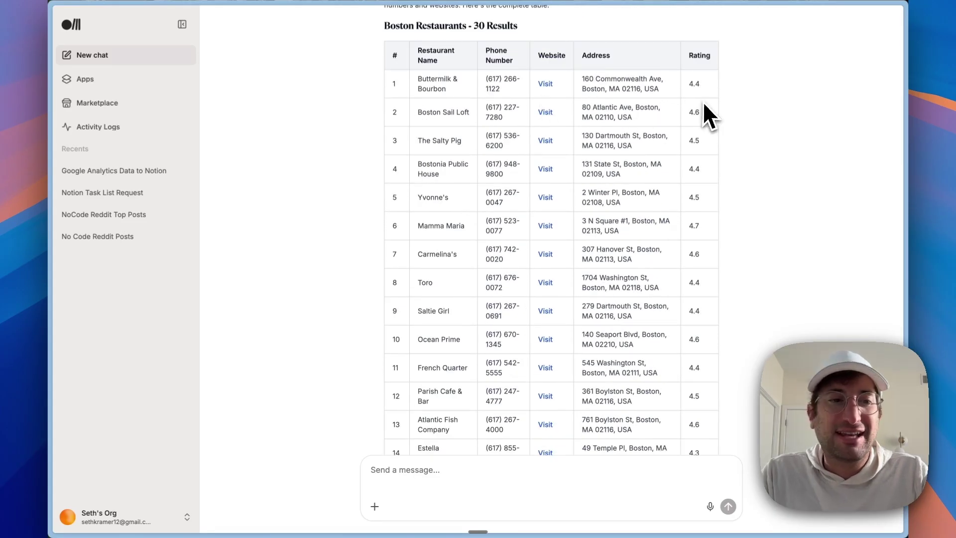
pyautogui.scroll(-10, 699, 112)
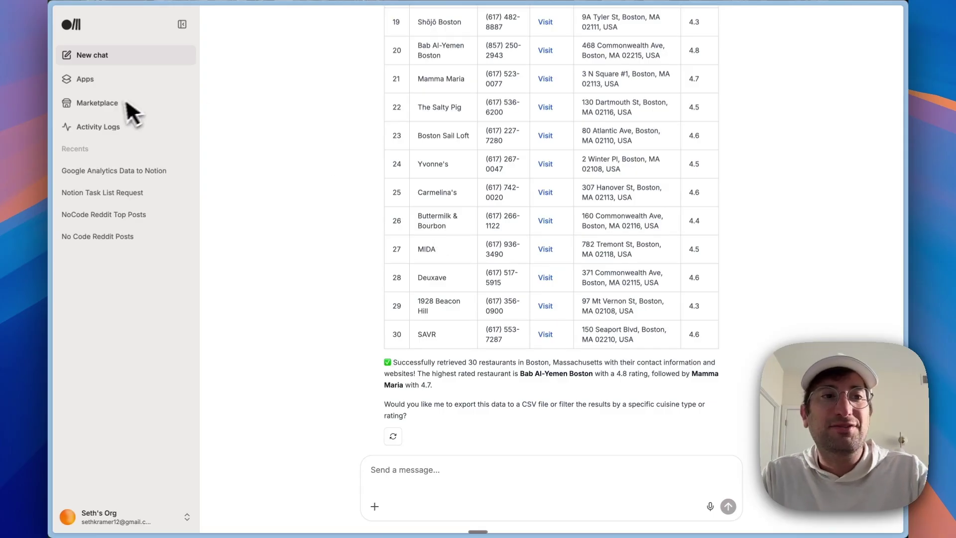
# - Filter the Rube Marketplace to the CRM app category
pyautogui.click(98, 102)
pyautogui.click(307, 192)
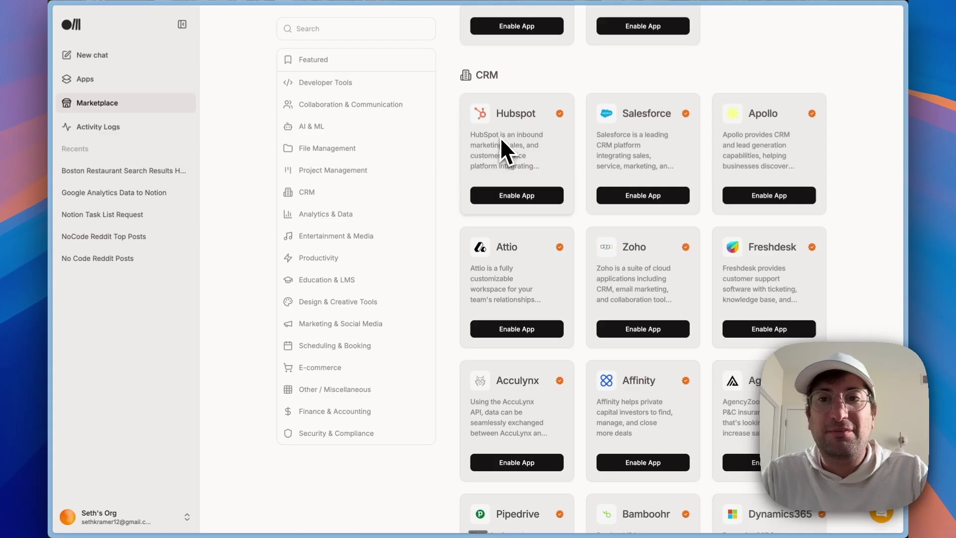
pyautogui.scroll(-6, 641, 202)
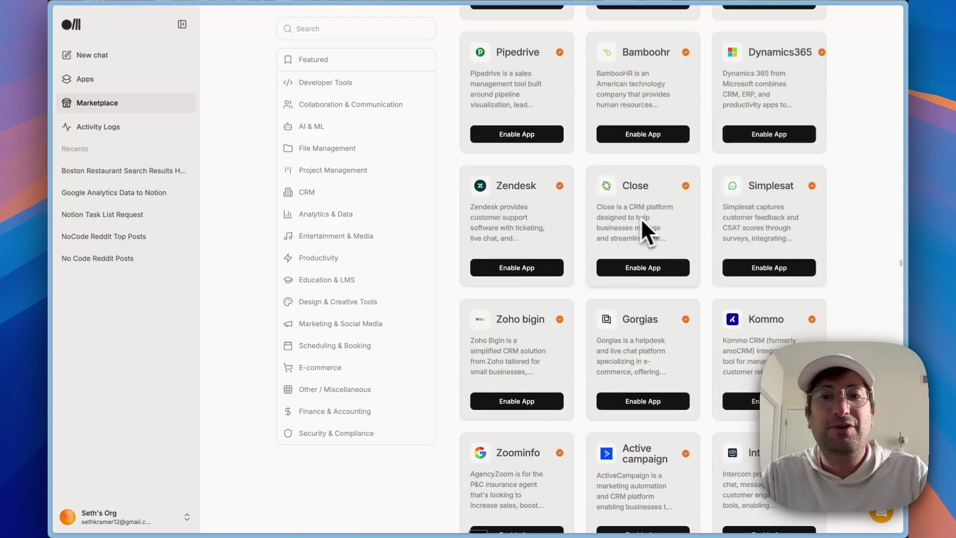
pyautogui.scroll(-3, 620, 299)
pyautogui.scroll(-1, 613, 344)
pyautogui.scroll(2, 612, 349)
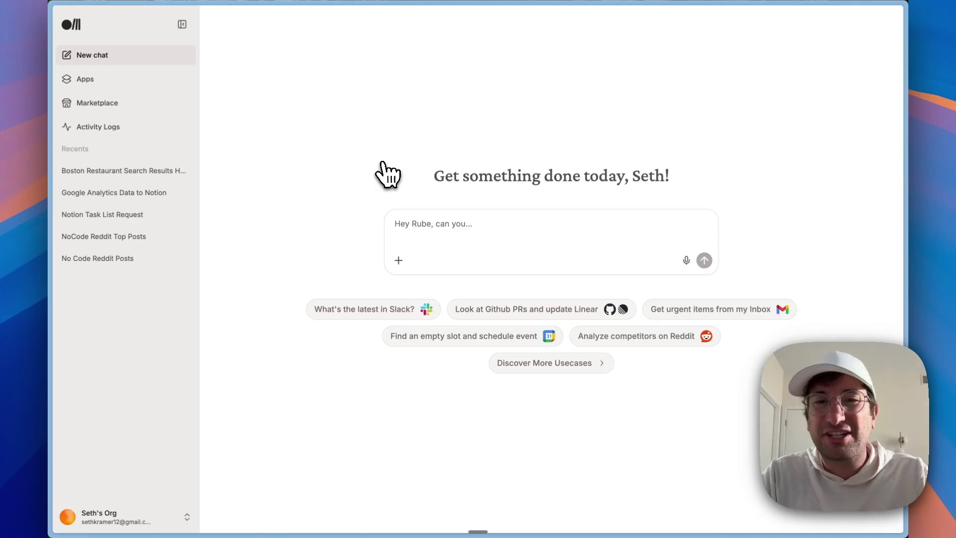
# - Preview the 'Add Rube To' setup guides for Claude Desktop and Cursor, then close it
pyautogui.click(142, 517)
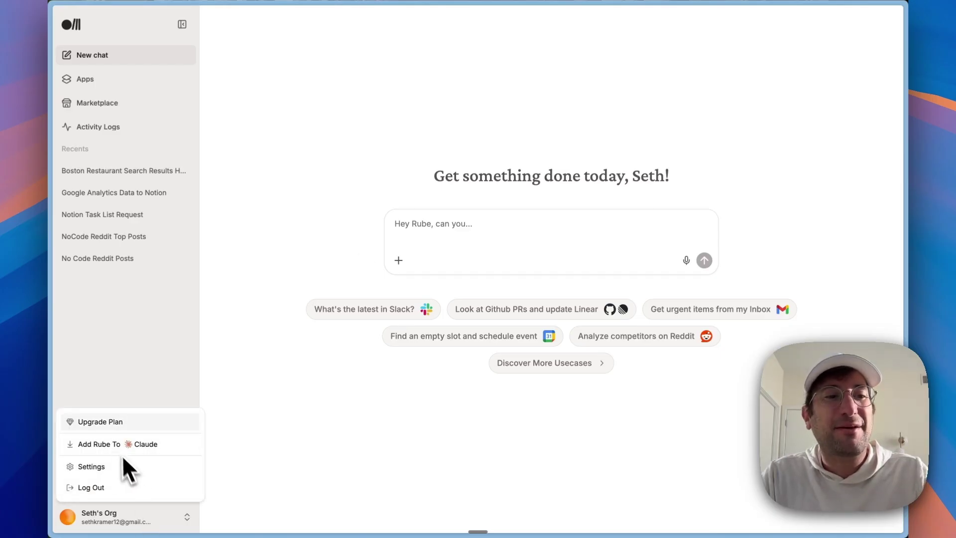
pyautogui.click(112, 442)
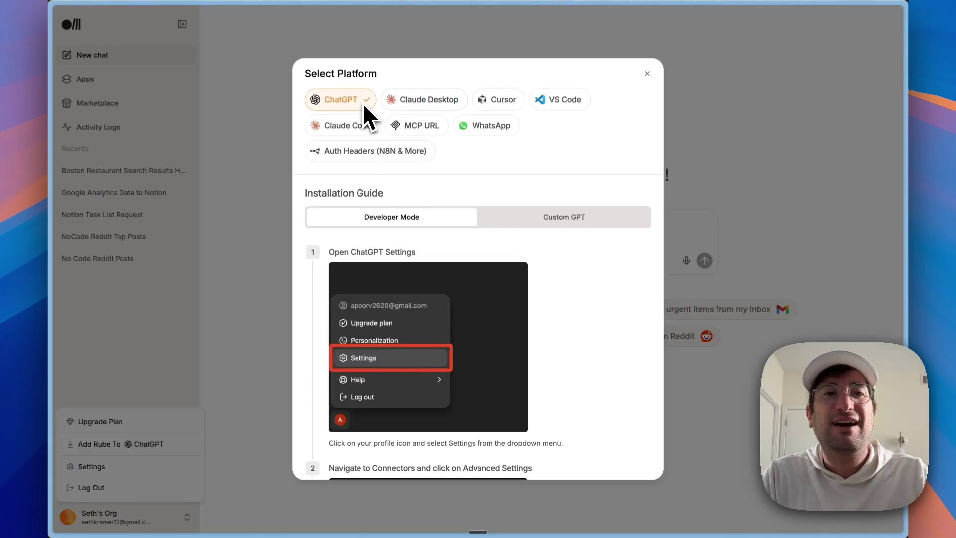
pyautogui.click(422, 105)
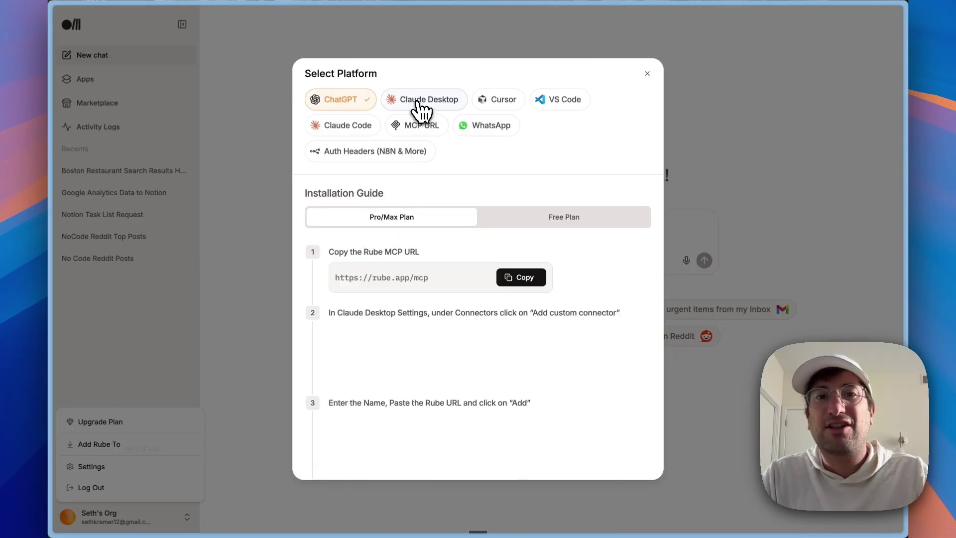
pyautogui.click(493, 100)
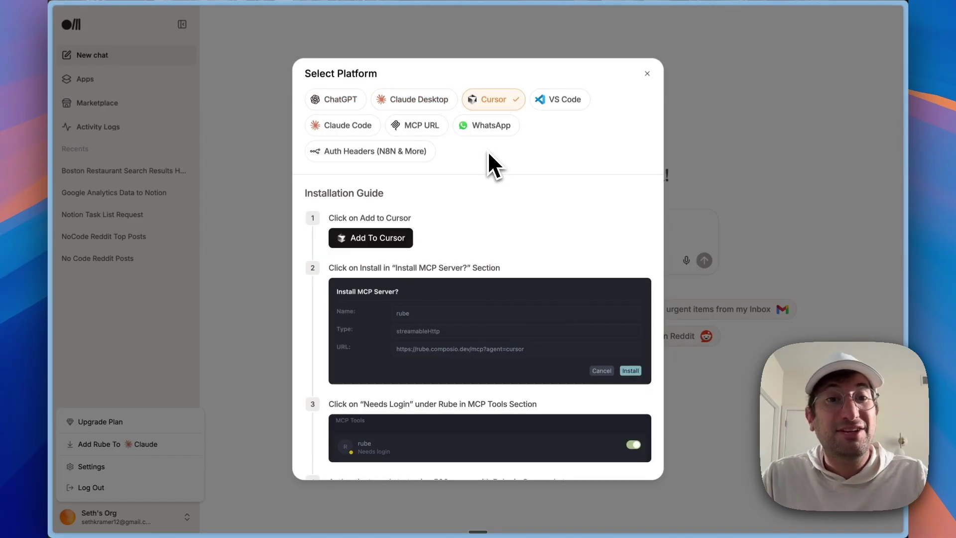
pyautogui.click(676, 83)
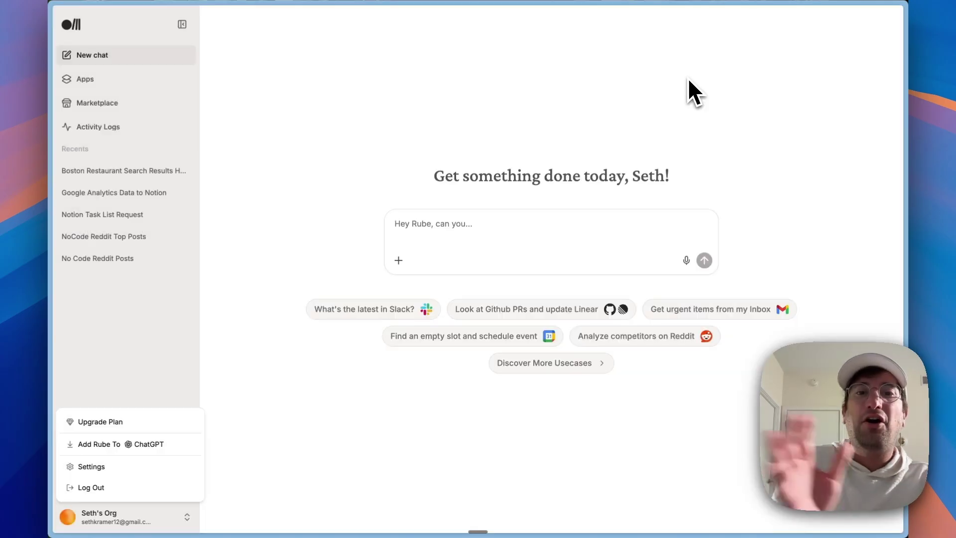